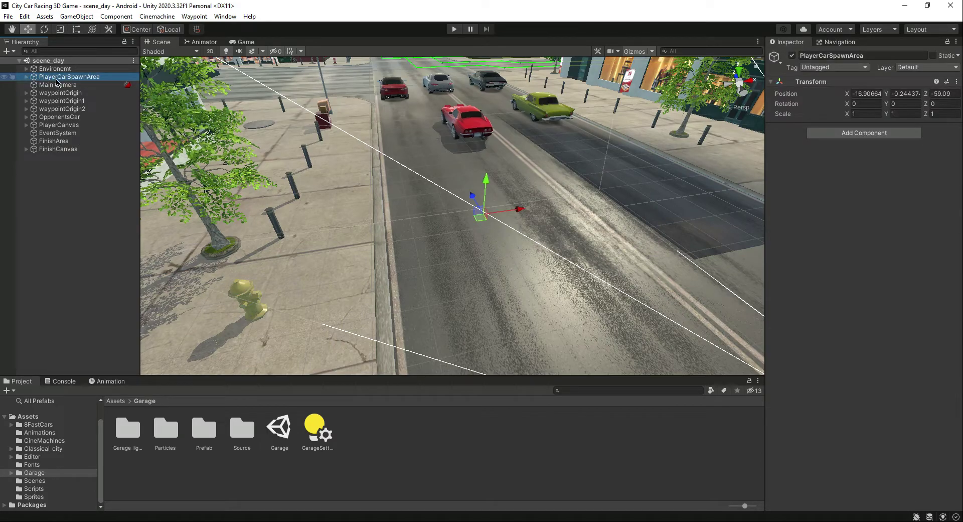
- Copy the PlayerCarSpawnArea object from scene_day
right_click(57, 80)
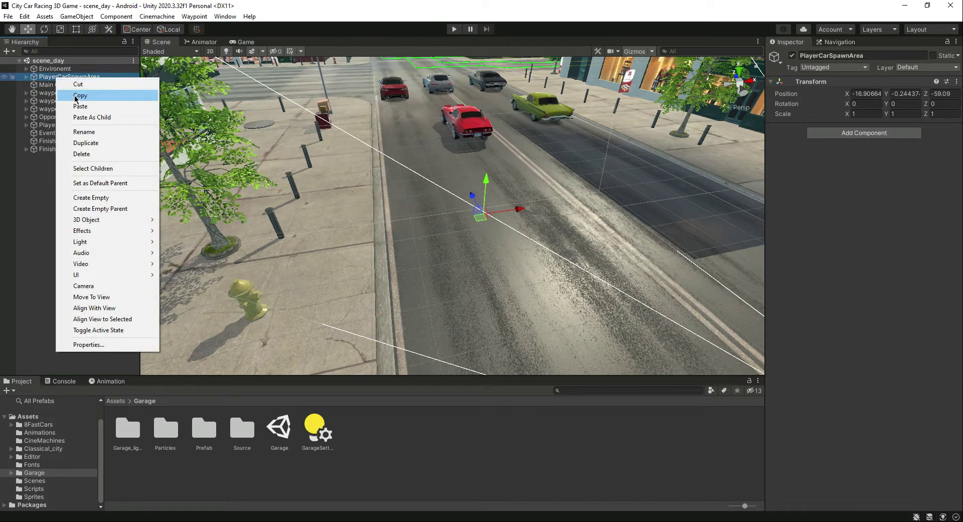
left_click(76, 96)
right_click(57, 76)
left_click(86, 93)
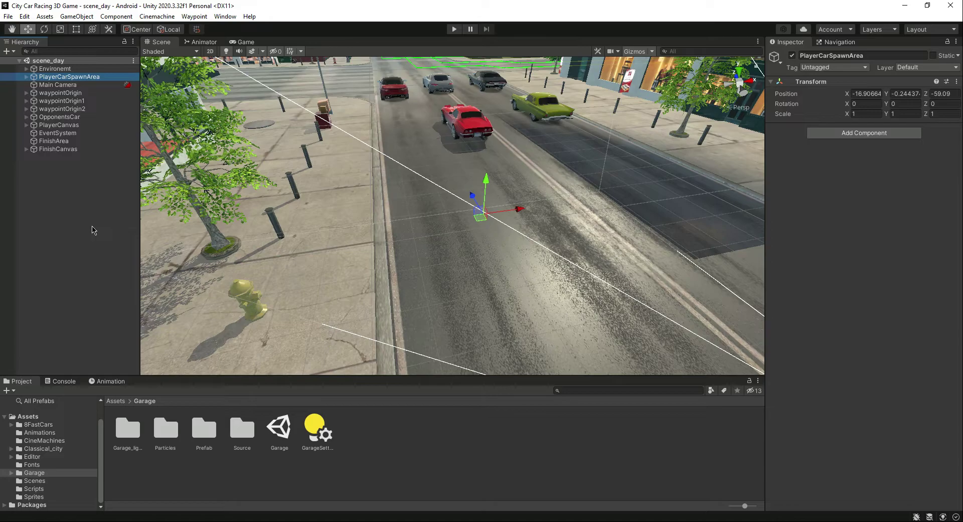
- Open the Garage scene from the Garage folder and frame its Environment object in the Scene view
left_click(283, 432)
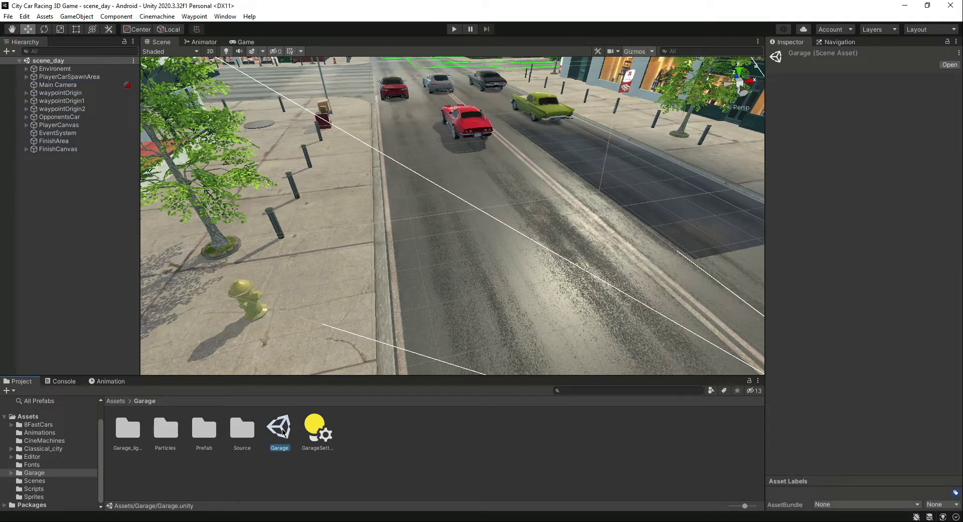
double_click(283, 431)
left_click(40, 77)
double_click(40, 77)
scroll(445, 237, "up", 10)
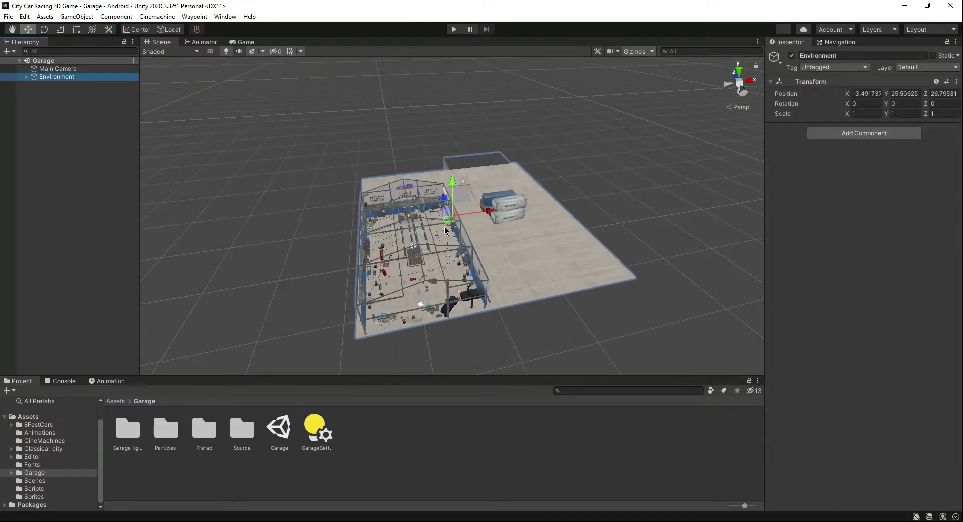
- Paste the copied PlayerCarSpawnArea into the Garage scene as a root object
scroll(445, 230, "up", 5)
right_click_drag(445, 230, 496, 310)
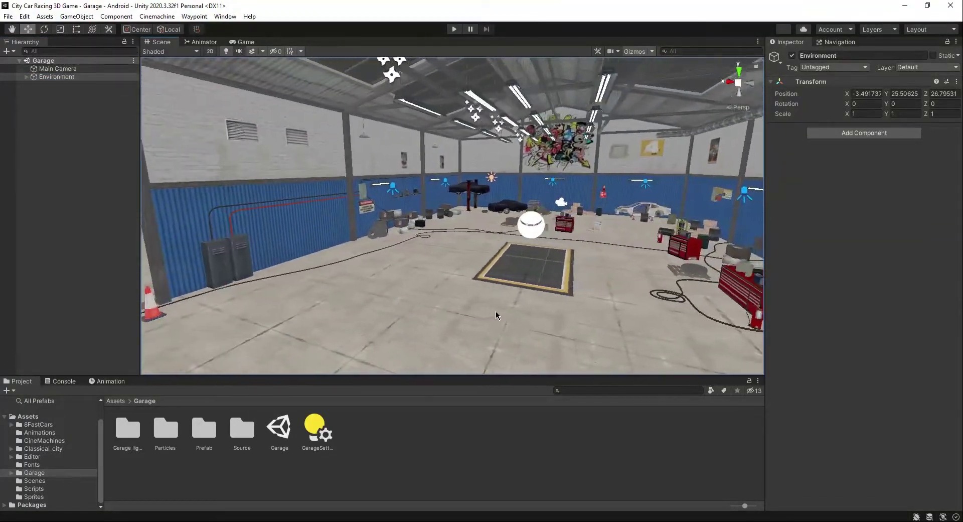
key("Up")
key("Right")
key("Left")
key("Left")
key("Up")
right_click_drag(535, 245, 509, 201)
right_click(48, 105)
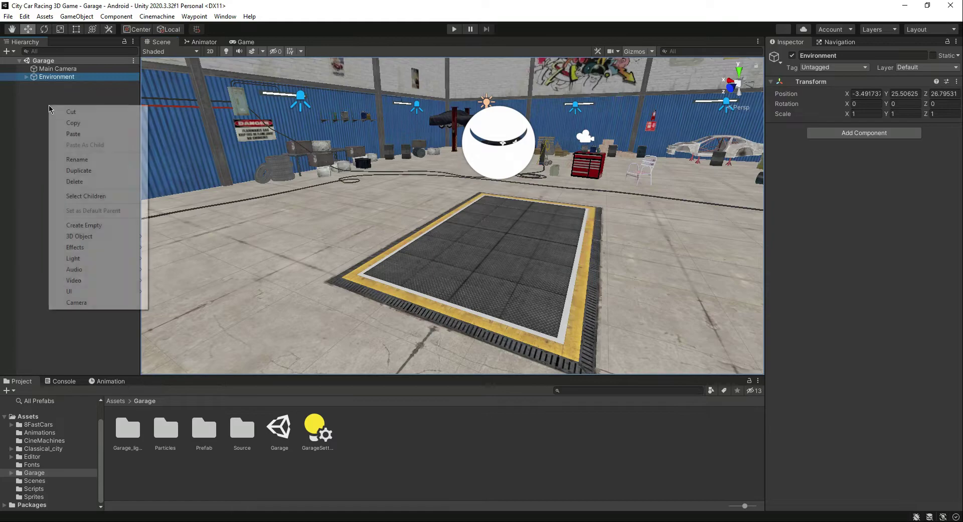
left_click(73, 134)
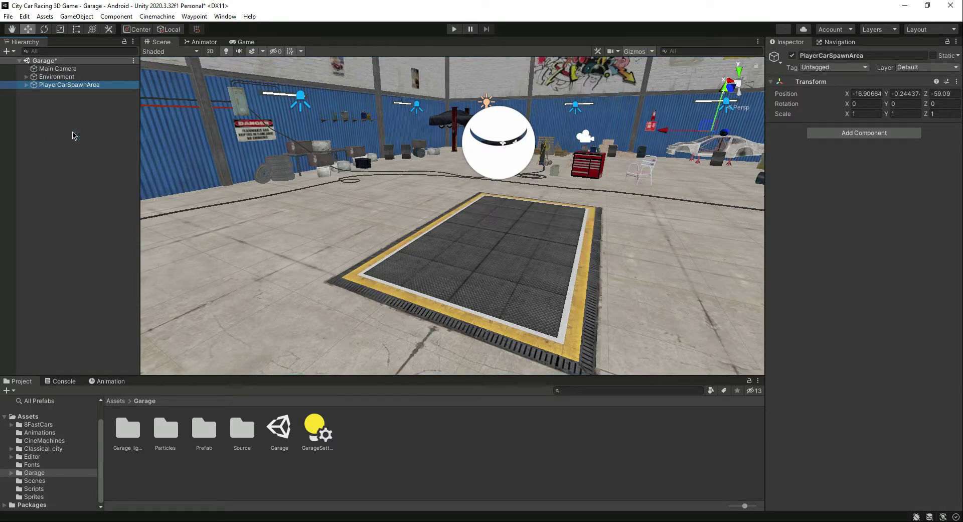
- Move PlayerCarSpawnArea inside the garage to about X -1.34, Y 2.65, Z -5.19
right_click_drag(179, 201, 434, 166)
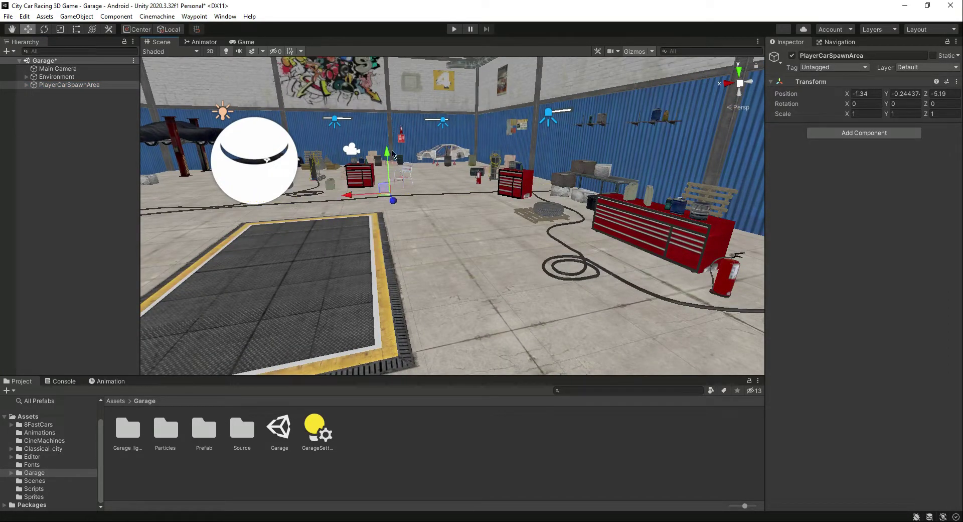
right_click_drag(337, 207, 496, 264)
key("s")
key("a")
right_click_drag(384, 117, 428, 128)
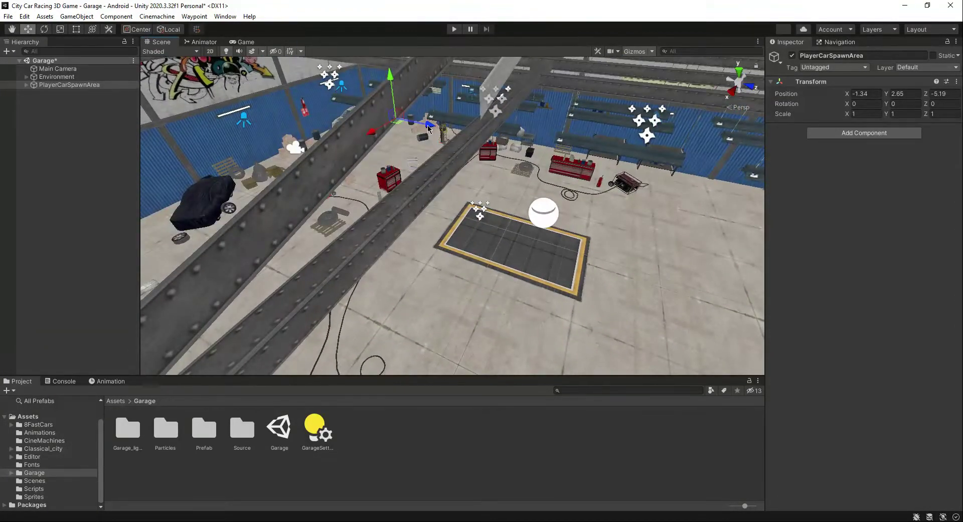
- Activate all three PlayerCar objects inside PlayerCarSpawnArea
left_click(26, 84)
left_click(59, 93, "ctrl")
left_click(64, 101, "ctrl")
left_click(65, 108, "ctrl")
left_click(62, 86, "ctrl")
left_click(792, 55)
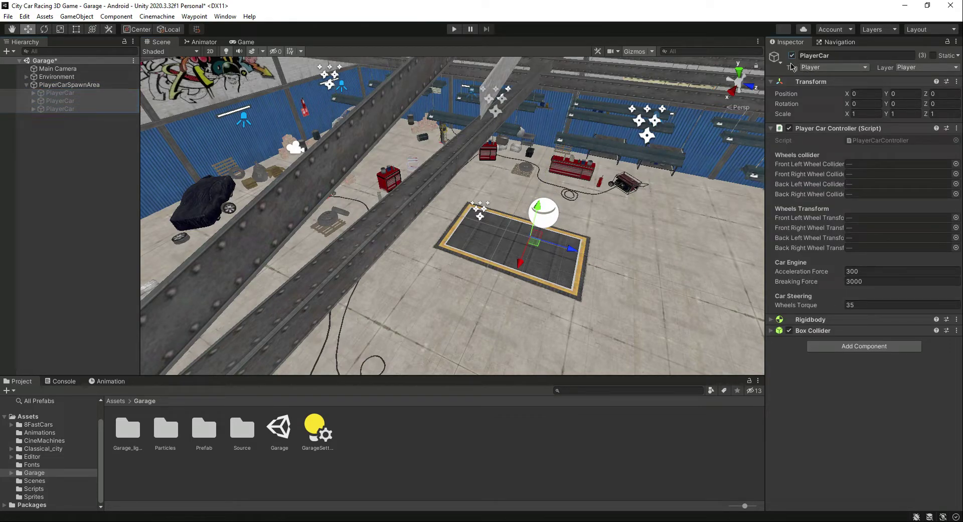
right_click_drag(638, 251, 140, 100)
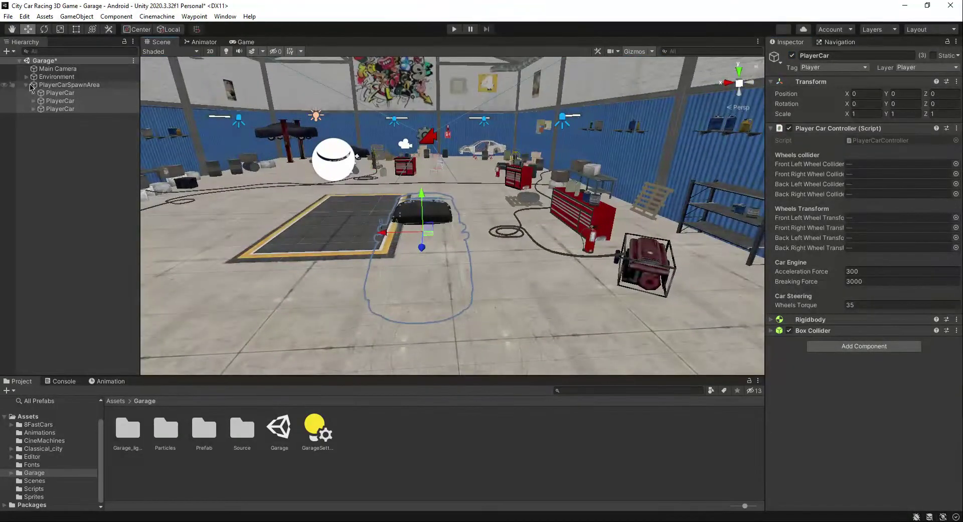
- Move PlayerCarSpawnArea over the garage floor pad to about X 0.3, Y 0.28, Z 0.74
left_click(27, 84)
left_click(43, 116)
left_click(64, 86)
left_click_drag(421, 193, 417, 144)
left_click_drag(385, 176, 309, 176)
right_click_drag(391, 229, 299, 231)
key("d")
right_click_drag(494, 233, 470, 270)
key("w")
scroll(470, 270, "down", 5)
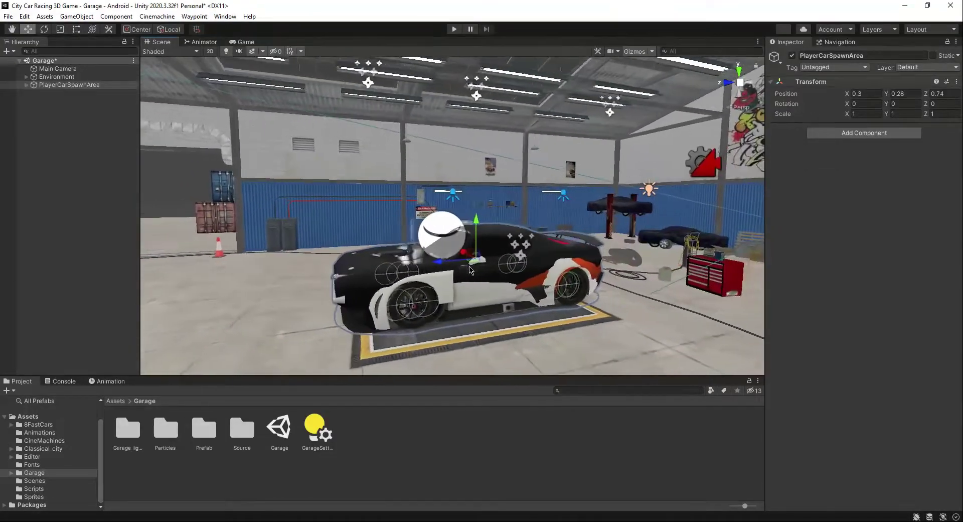
- Deactivate the second and third PlayerCar objects inside PlayerCarSpawnArea
left_click(25, 86)
left_click(60, 101)
left_click(69, 110, "shift")
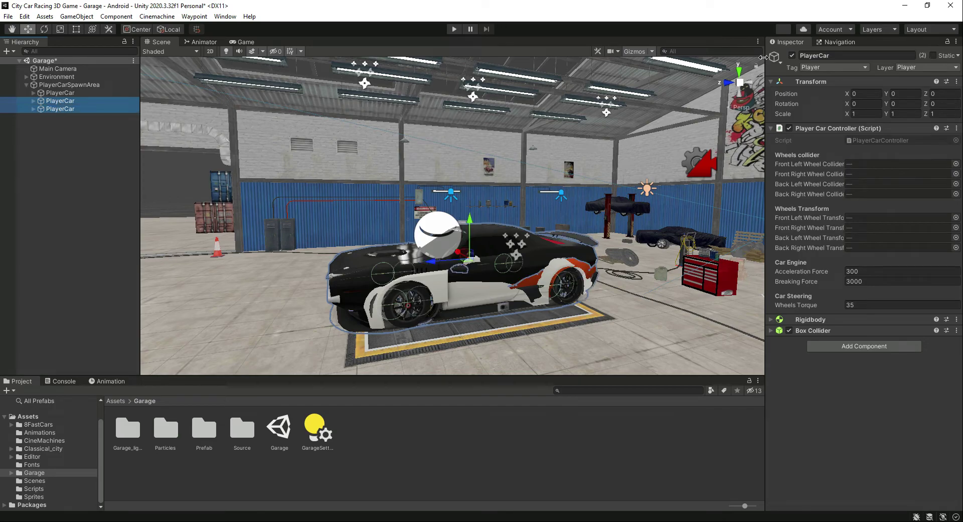
left_click(791, 56)
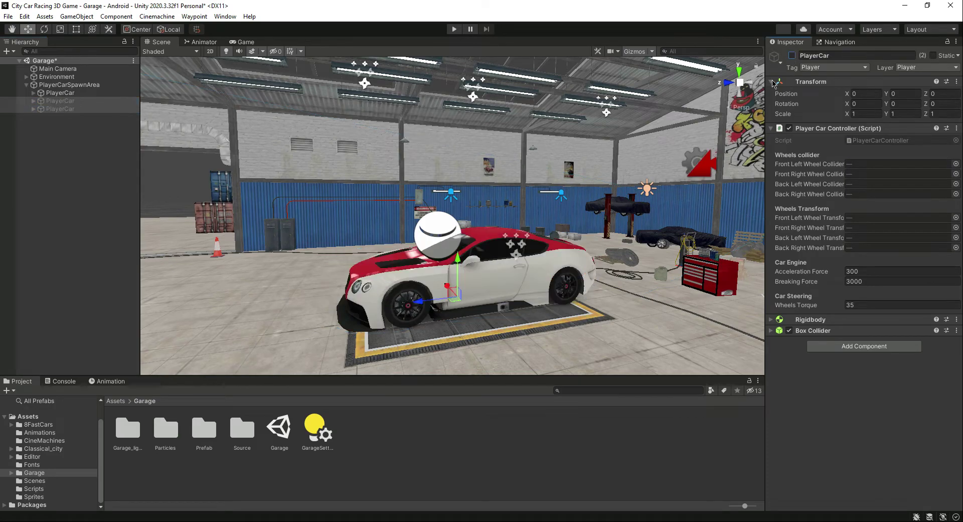
- Lower PlayerCarSpawnArea to about Y -0.004 so the car rests on the floor pad
left_click(64, 85)
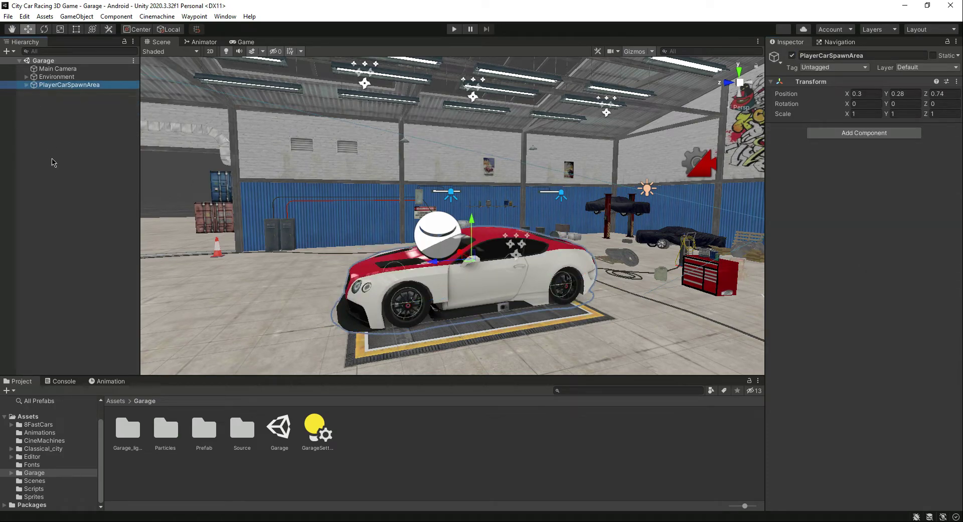
mouse_move(475, 223)
left_mouse_down()
mouse_move(481, 245)
mouse_move(480, 233)
left_mouse_up()
left_click_drag(417, 316, 467, 317, "alt")
right_click_drag(468, 316, 431, 266)
key("s")
key("d")
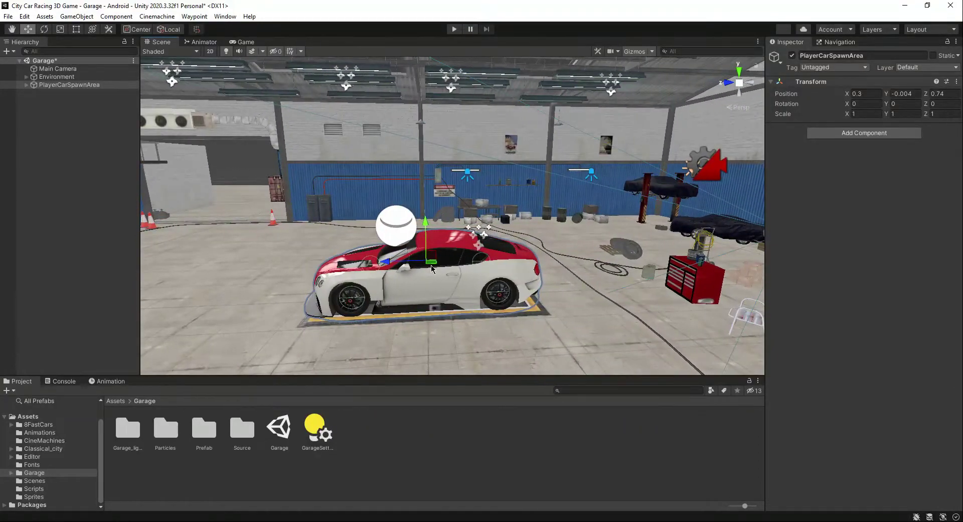
- Center PlayerCarSpawnArea on the floor pad at about X 0.47, Z 0.58 and save the Garage scene
left_click_drag(387, 263, 395, 264)
right_click_drag(395, 301, 459, 302)
key("a")
left_click_drag(460, 308, 475, 191, "alt")
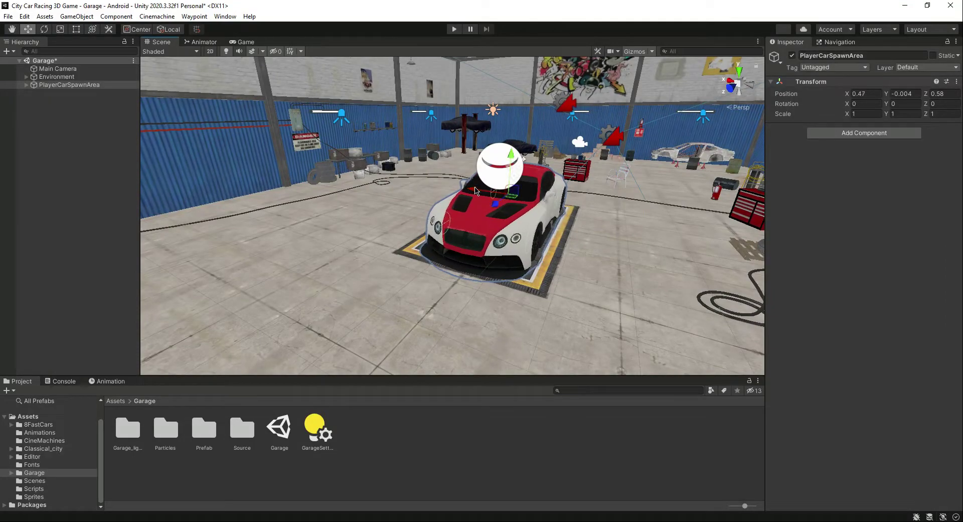
left_click(31, 182)
- Deactivate the first PlayerCar and activate the second one to check its placement
left_click(28, 85)
left_click(60, 93)
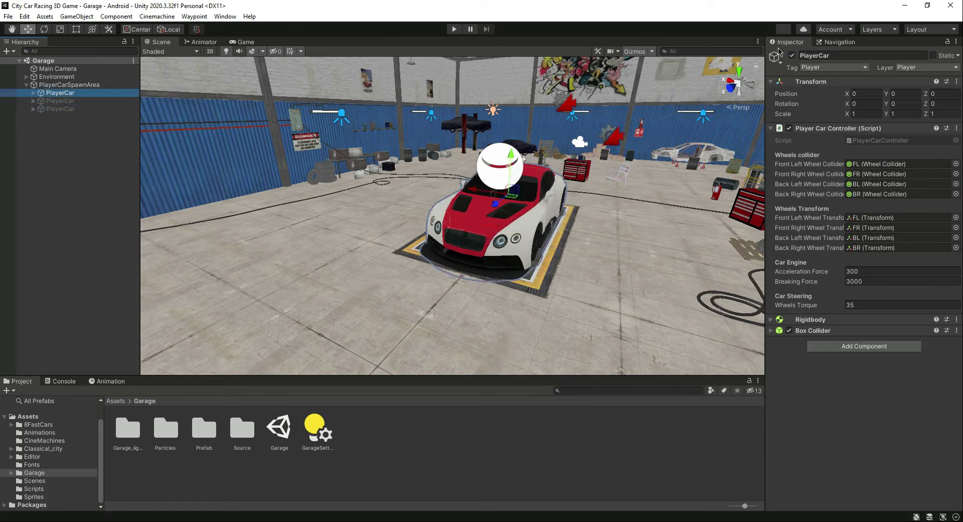
left_click(793, 55)
left_click(75, 101)
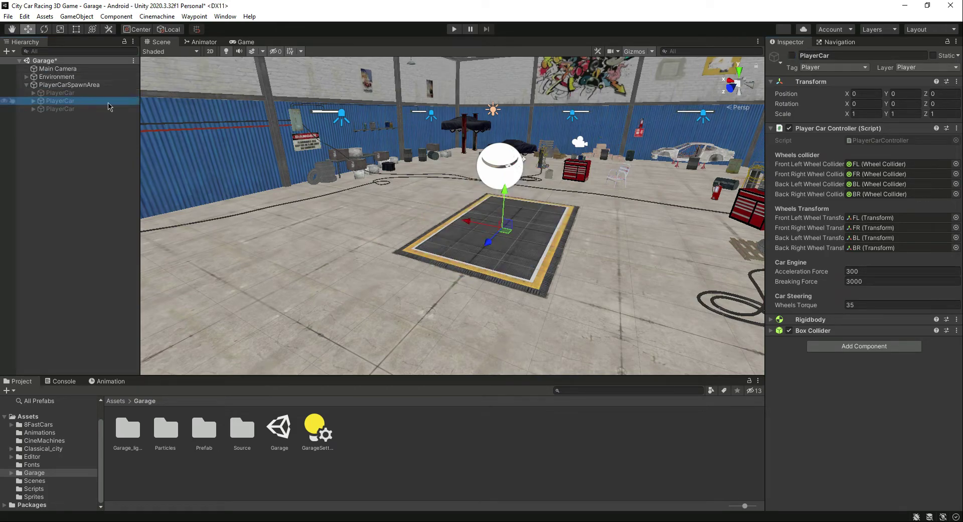
left_click(793, 55)
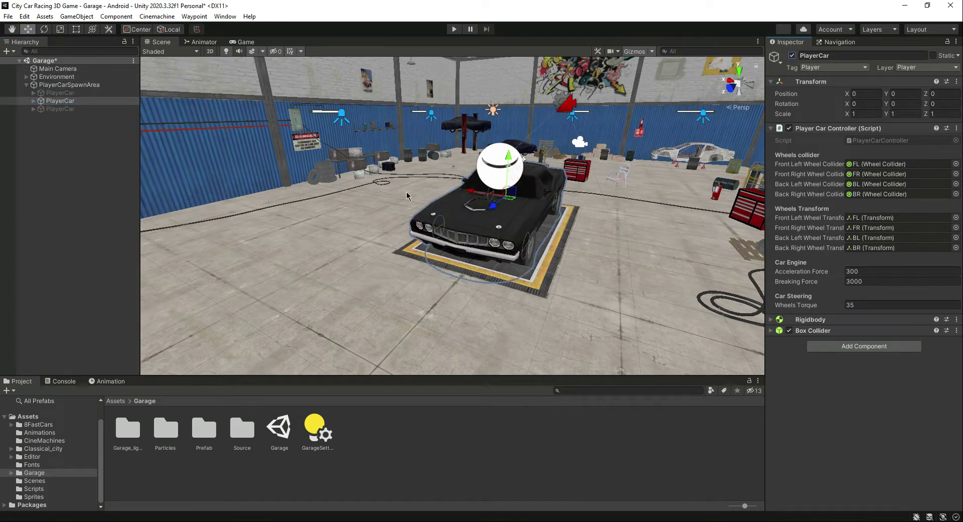
- Deactivate the second PlayerCar, activate the third one to check its placement, and save the scene
left_click(793, 55)
left_click(59, 109)
left_click(793, 56)
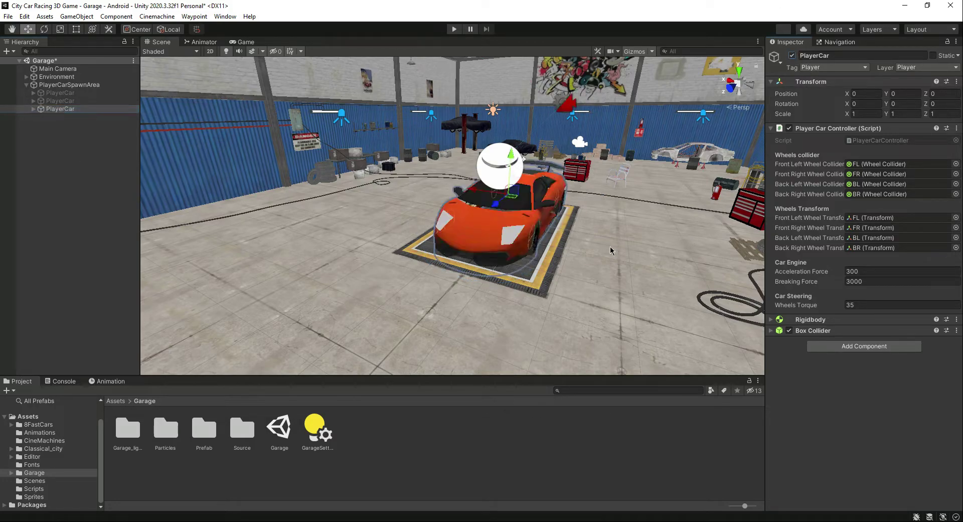
middle_click_drag(613, 252, 667, 250)
left_click_drag(667, 250, 570, 255, "alt")
middle_click_drag(373, 248, 490, 256)
left_click_drag(490, 256, 386, 251, "alt")
key("ctrl+s")
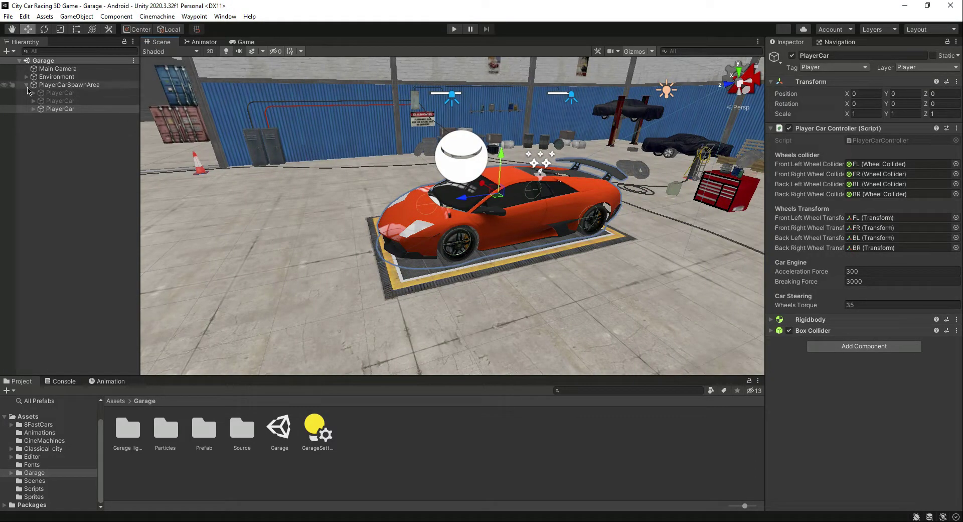
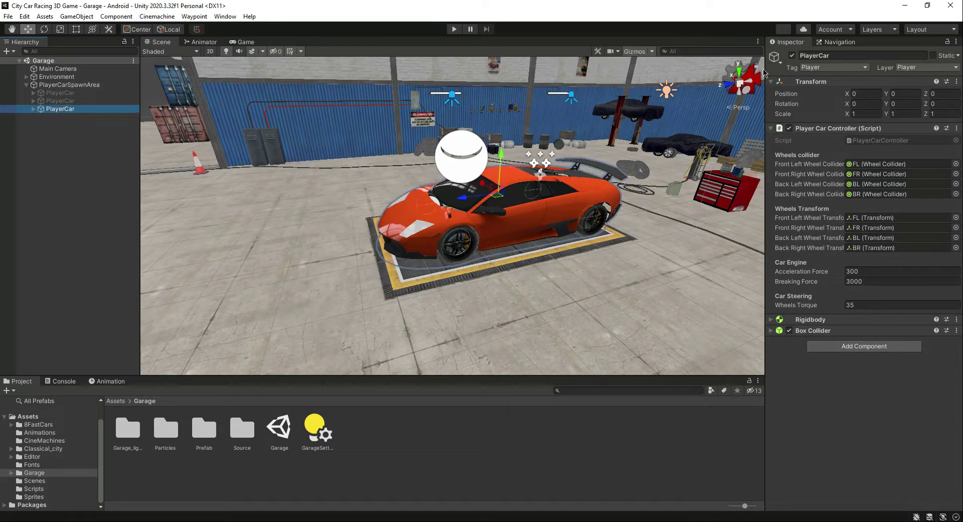
- Deactivate the third PlayerCar, collapse PlayerCarSpawnArea and save the scene
left_click(792, 55)
left_click(70, 146)
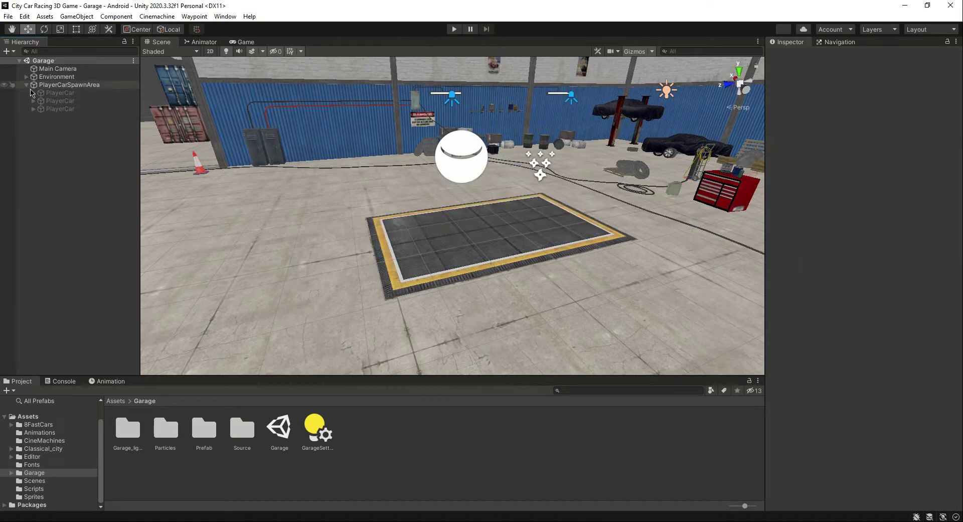
left_click(26, 84)
key("ctrl+s")
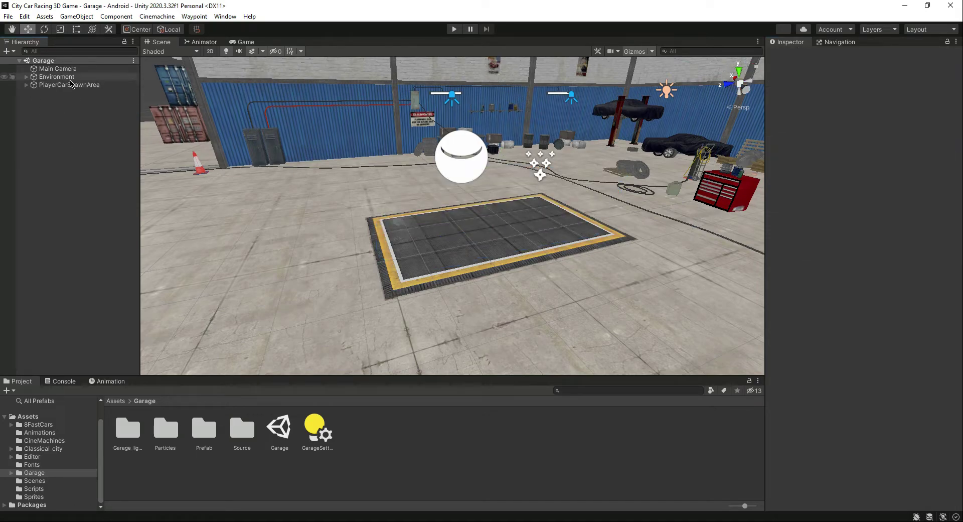
- Select the Main Camera and check its framing of the garage in the Game view
left_click(69, 77)
left_click(70, 69)
left_click(236, 43)
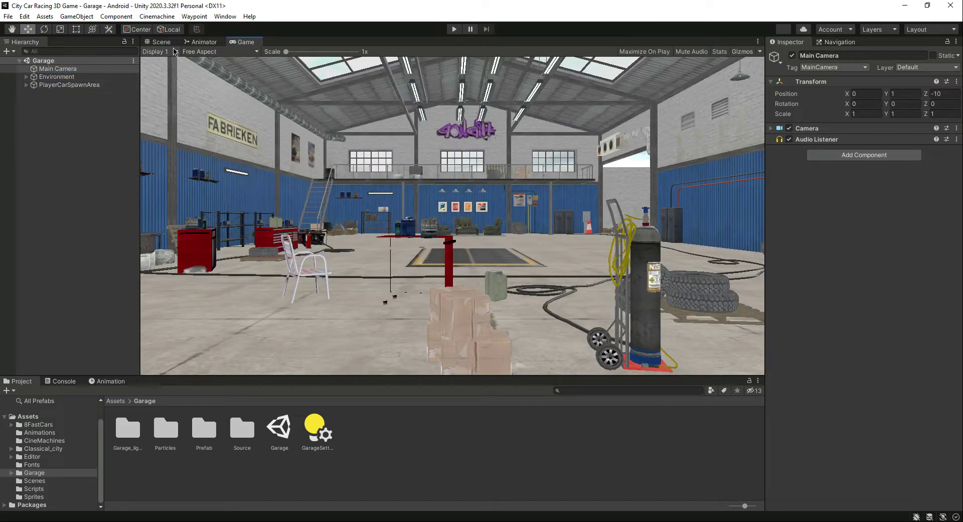
- Move the Main Camera along Z past the floor pad to about Z 5.516
left_click(161, 42)
right_click_drag(570, 282, 732, 262)
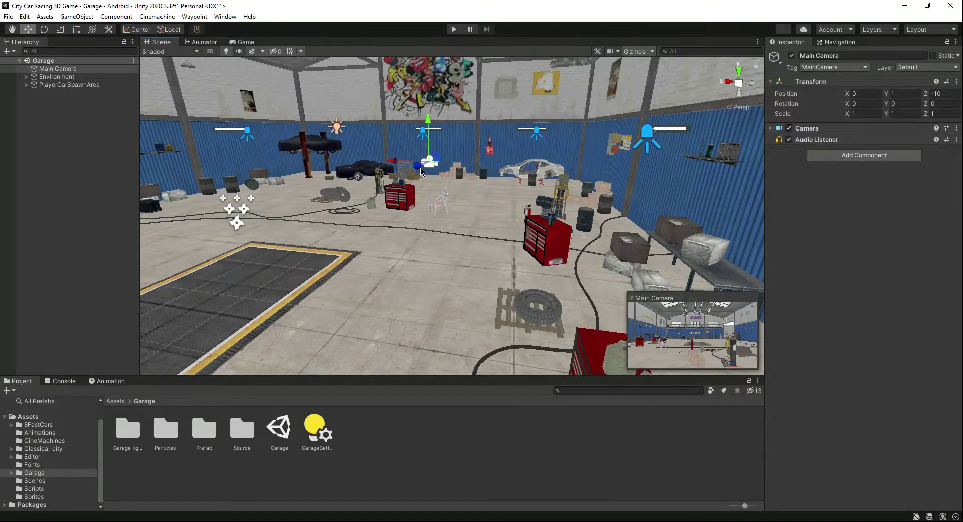
left_click_drag(420, 166, 158, 262)
right_click_drag(454, 296, 348, 339)
middle_click_drag(348, 341, 475, 155)
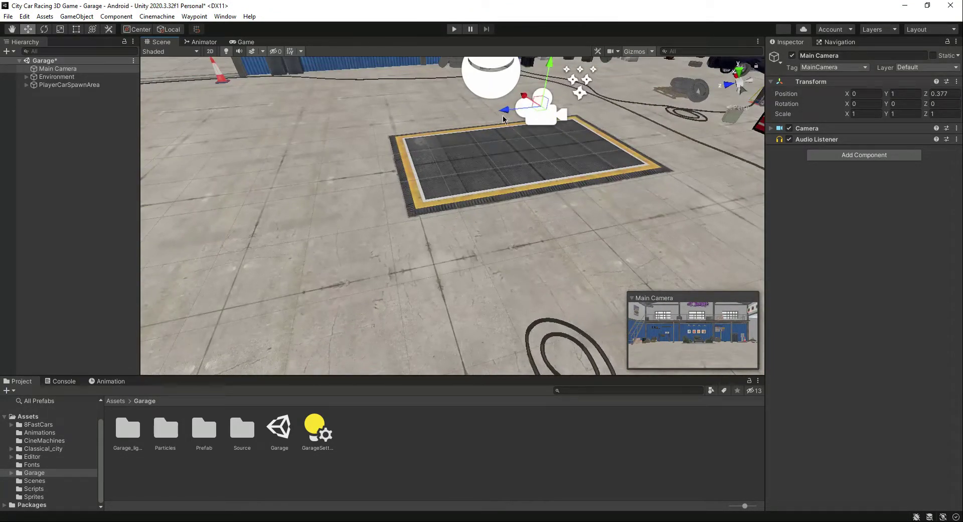
left_click_drag(504, 111, 131, 192)
right_click_drag(416, 249, 351, 193)
- Rotate the Main Camera about Y to about -183.8 degrees so it faces the floor pad
left_click(58, 69)
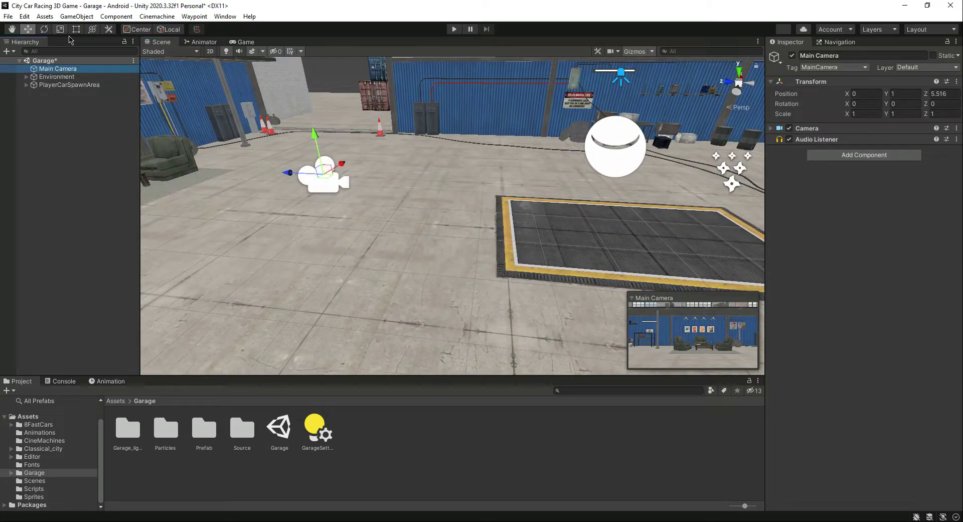
left_click(44, 29)
left_click_drag(351, 187, 598, 104)
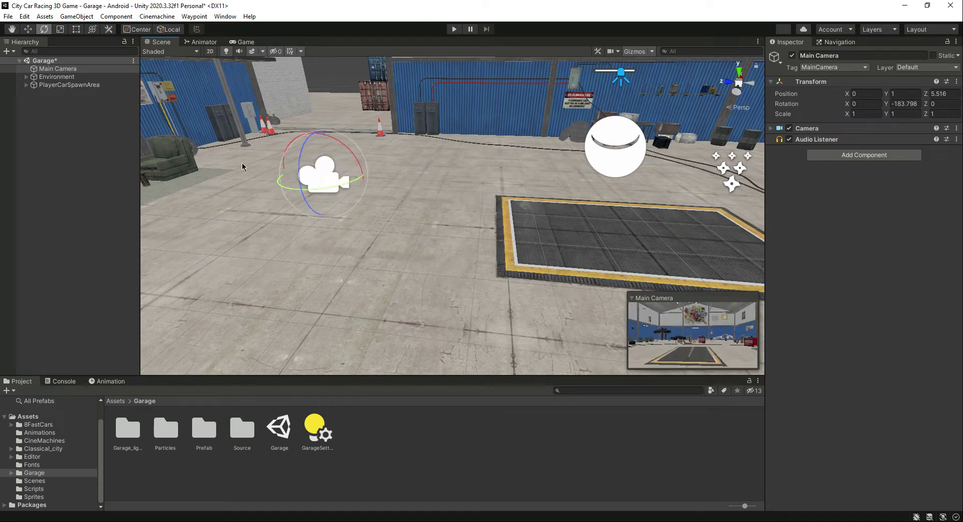
- Shift the Main Camera sideways to about X -1.239, Z 5.434 and rotate it to about -195.58 degrees on Y
left_click(28, 29)
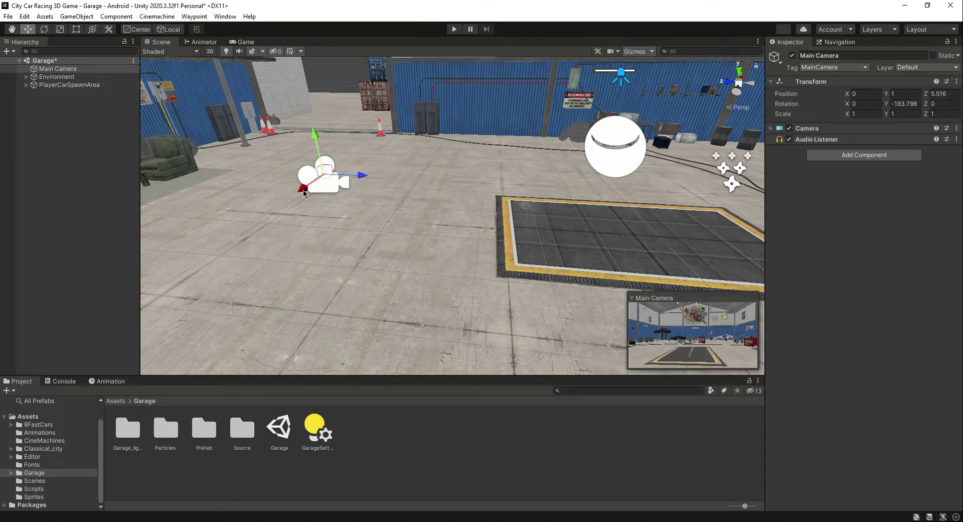
left_click_drag(307, 194, 261, 230)
left_click(43, 29)
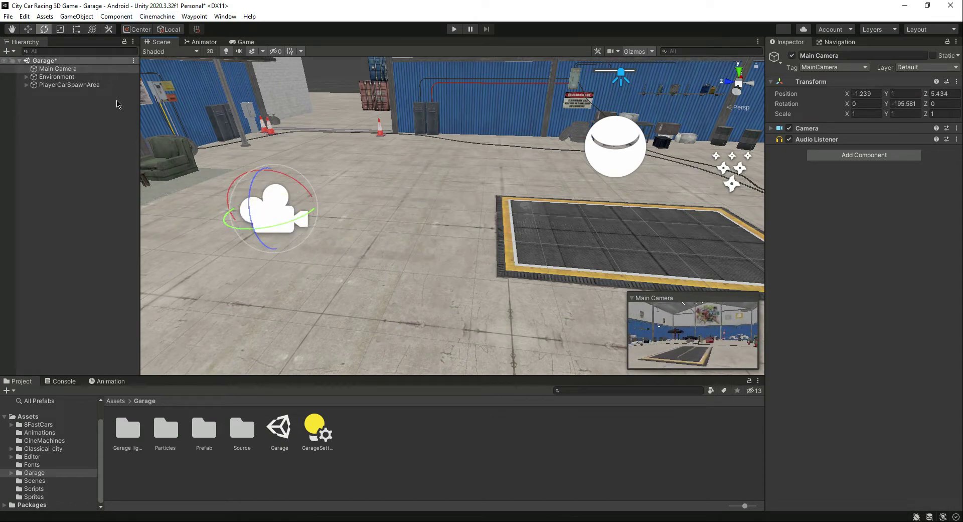
- Move the Main Camera to about X -1.378, Z 5.211 and check the framing in the Game view
left_click(28, 29)
left_click_drag(314, 210, 290, 251)
left_click(245, 43)
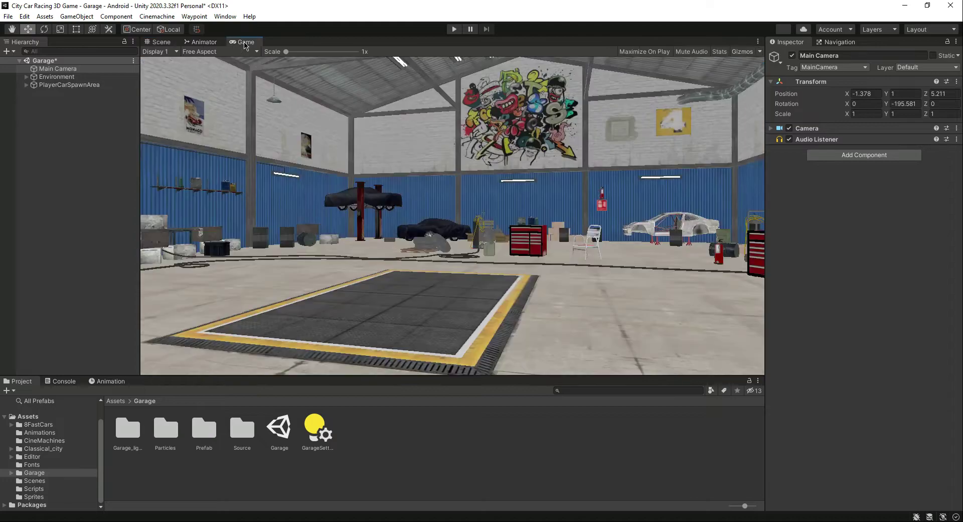
- Pull the Main Camera back to about X -1.478, Z 5.884 and recheck the framing in the Game view
left_click(159, 44)
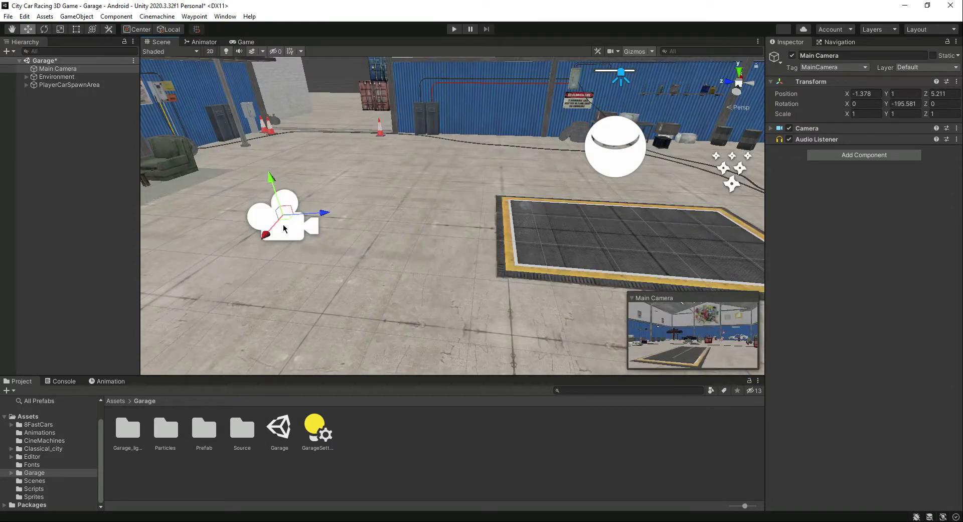
left_click_drag(284, 228, 201, 233)
left_click(240, 42)
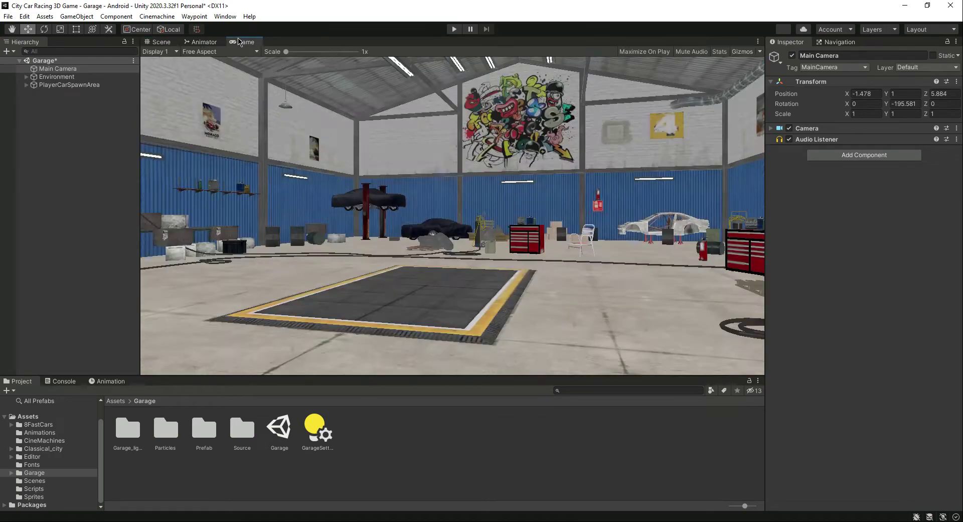
- Raise the Main Camera to about Y 1.152, save the scene and check the framing in the Game view
left_click(175, 41)
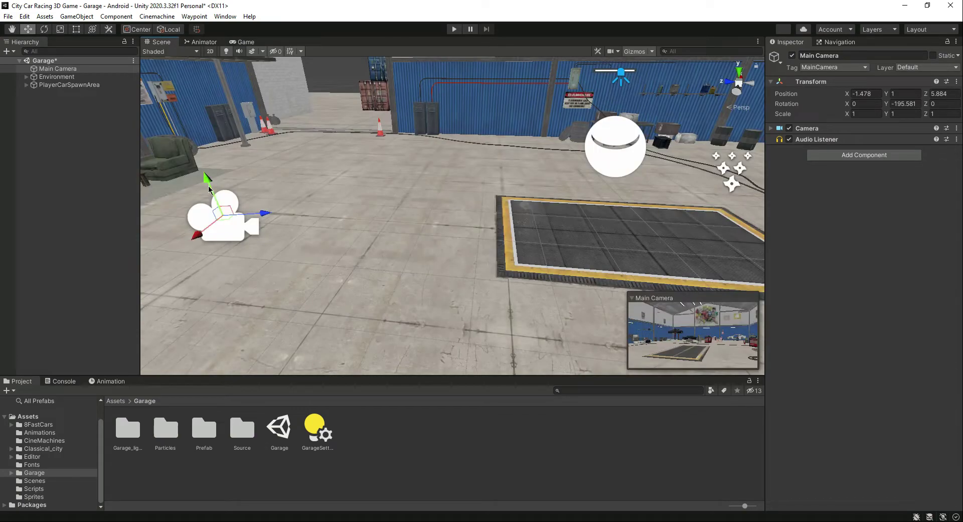
left_click_drag(209, 189, 207, 176)
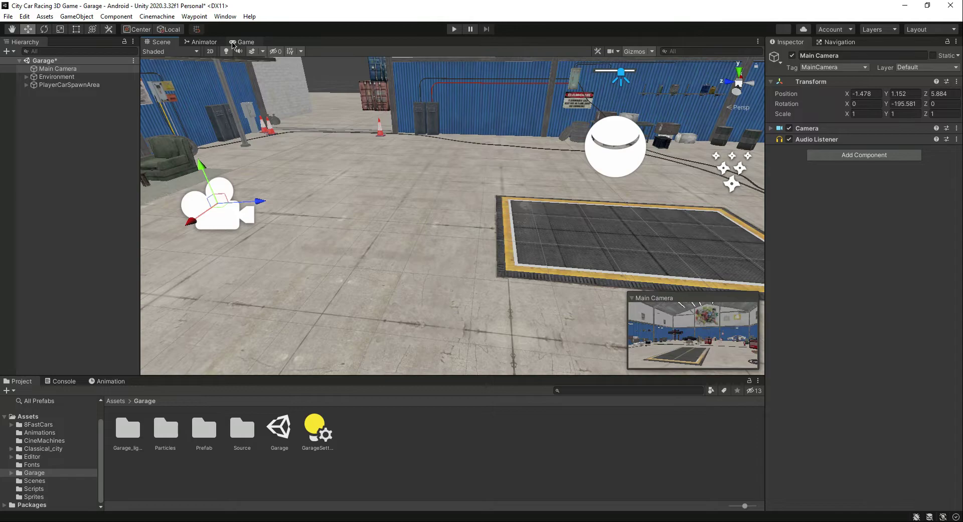
left_click(243, 43)
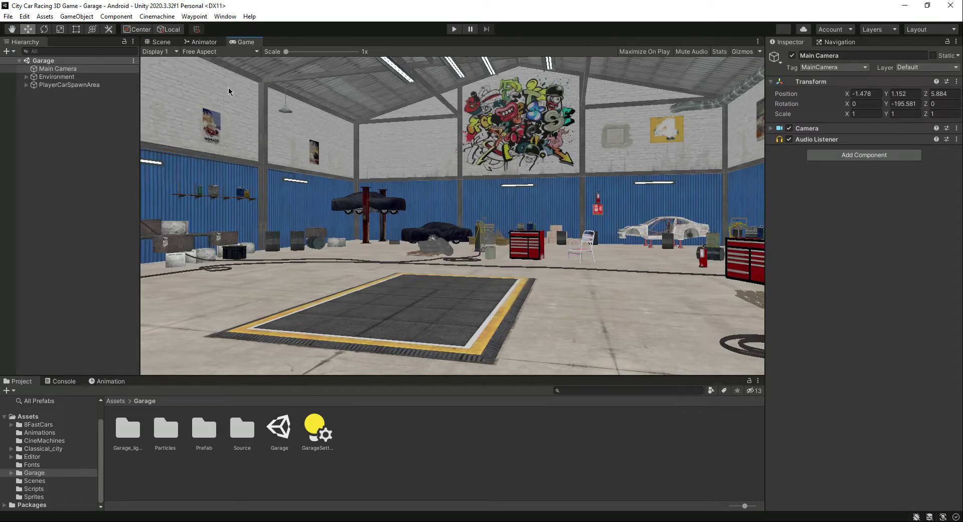
left_click(73, 132)
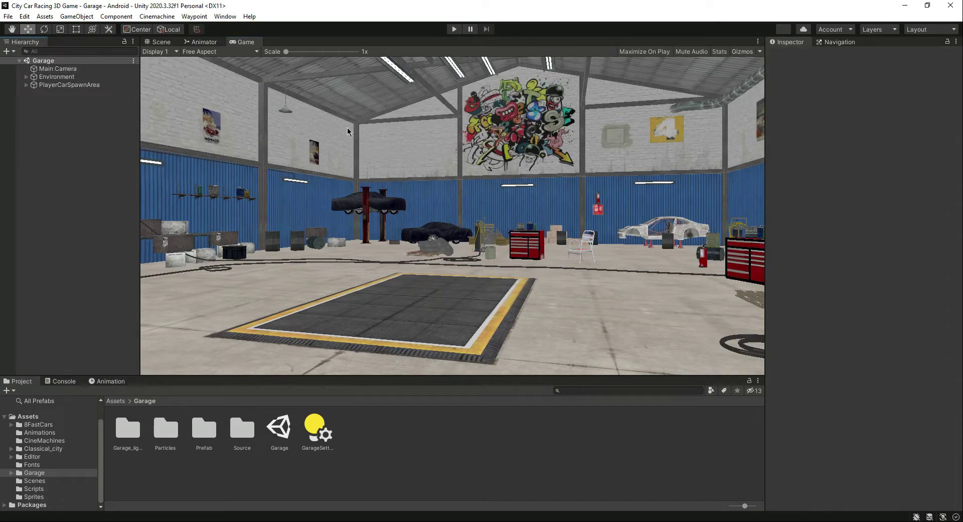
- Raise the Main Camera slightly to about Y 1.187, save the scene and recheck the framing in the Game view
left_click(164, 44)
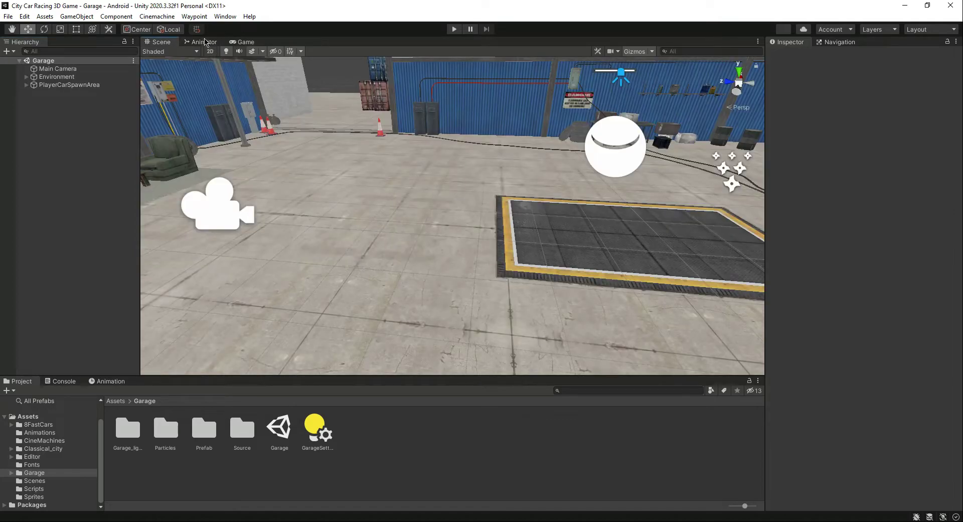
right_click_drag(453, 235, 392, 201)
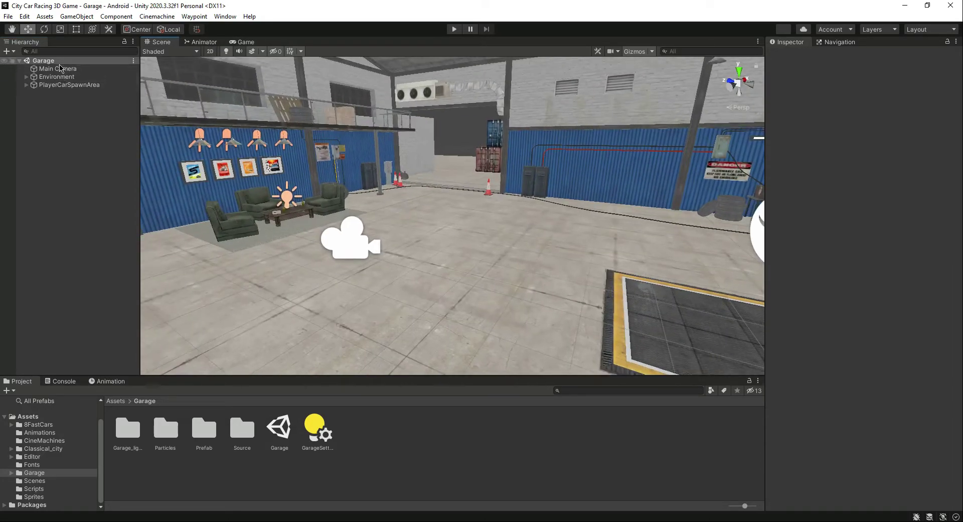
left_click(63, 69)
left_click_drag(347, 202, 346, 197)
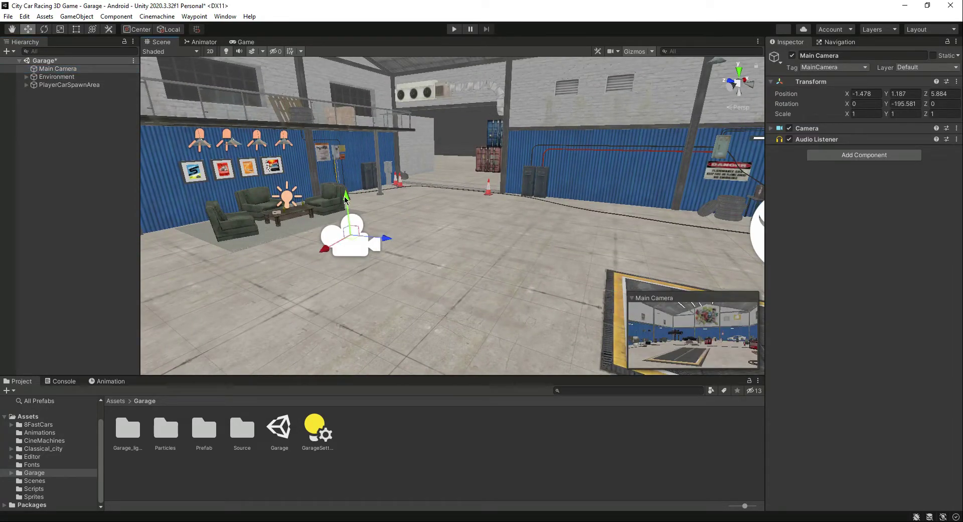
left_click(245, 41)
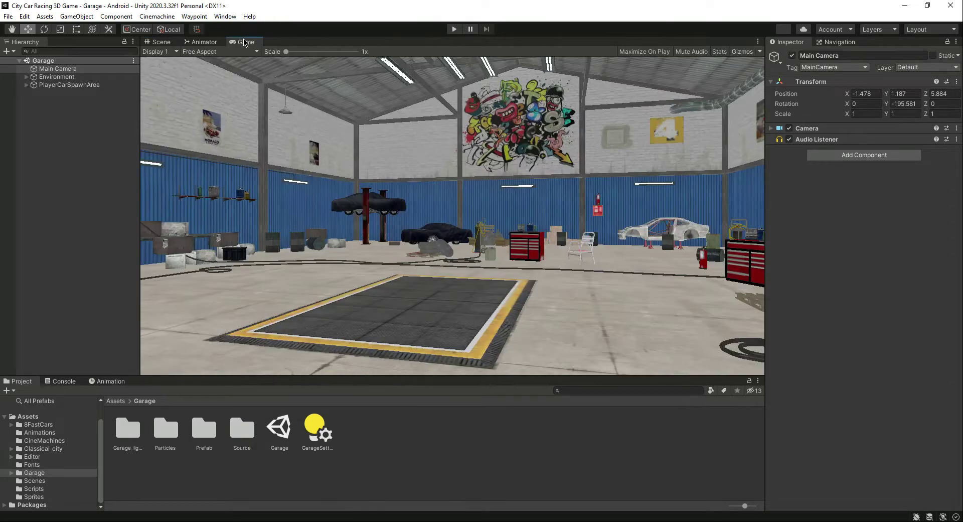
- Examine the PlayerCarSpawnArea object and the PlayerCar objects grouped under it
left_click(26, 85)
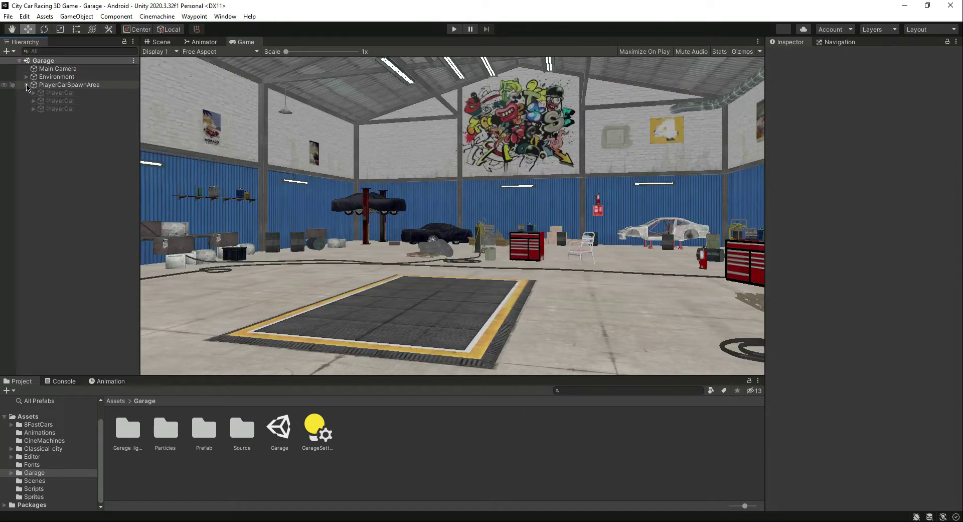
left_click(61, 93)
left_click(71, 101)
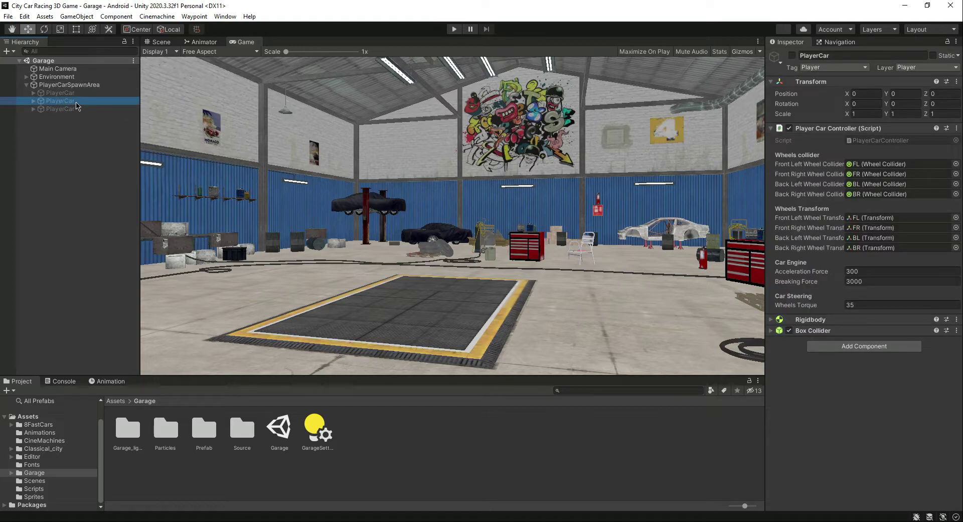
left_click(27, 85)
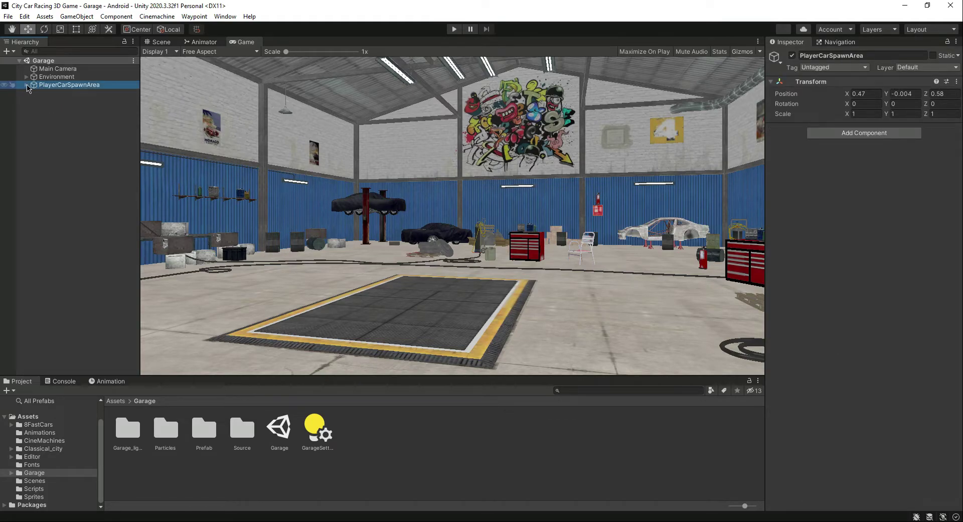
left_click(27, 86)
left_click(59, 101)
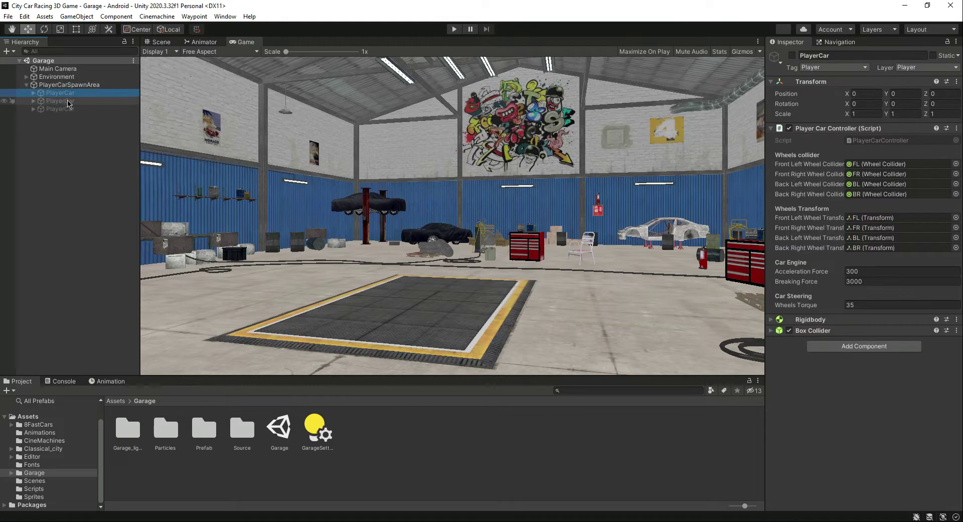
left_click(72, 119)
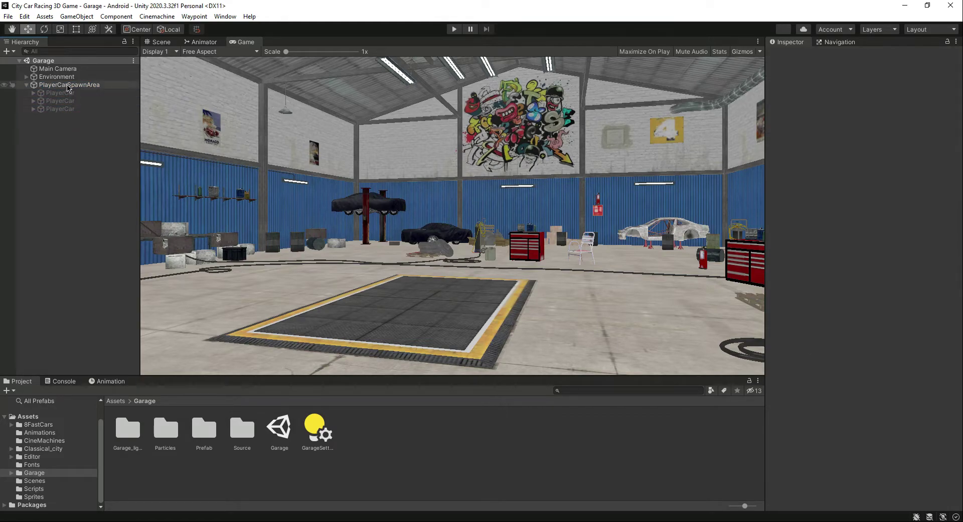
left_click(69, 86)
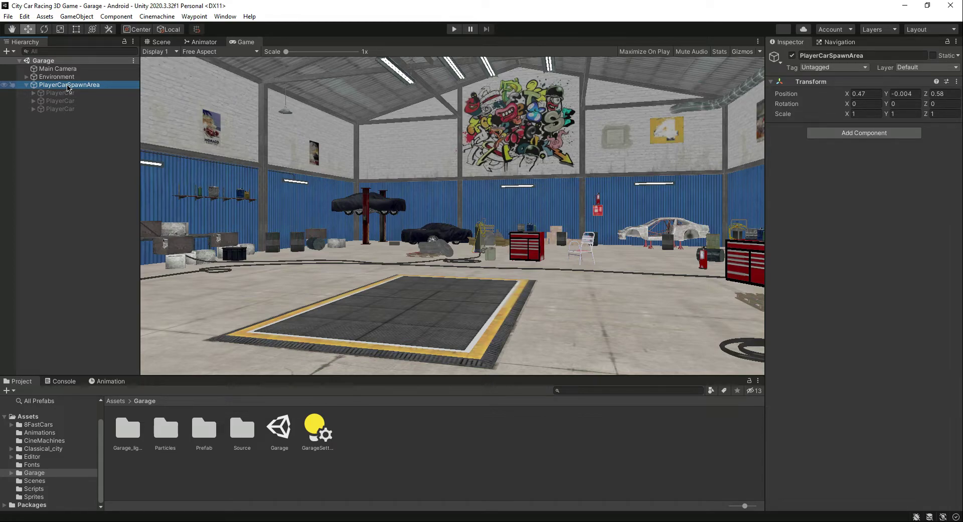
- Preview player cars on the floor pad by activating the first and third in turn and deactivating each again
left_click(68, 93)
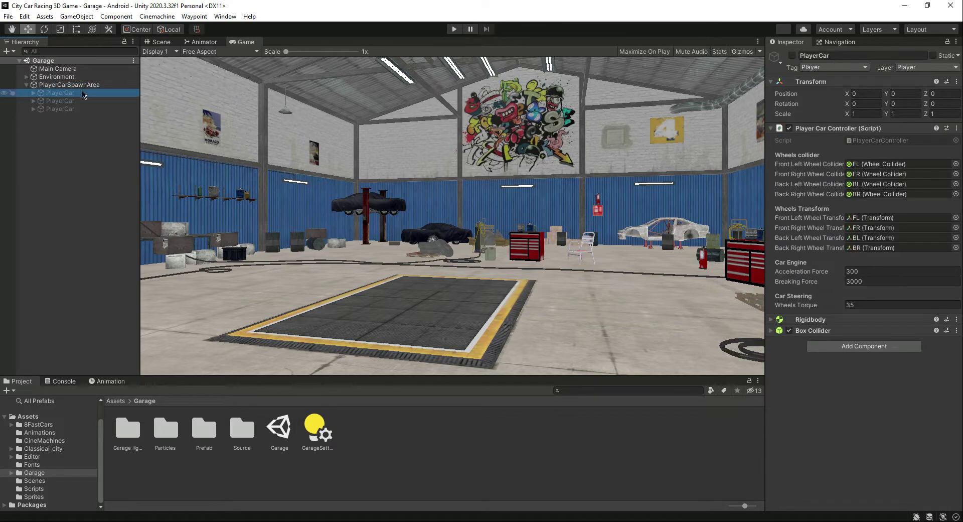
left_click(793, 56)
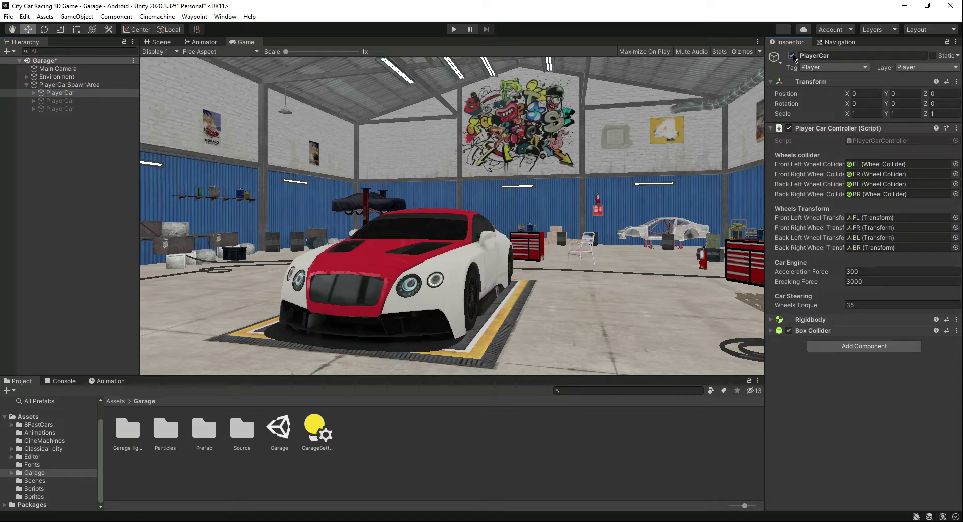
left_click(793, 55)
key("Down")
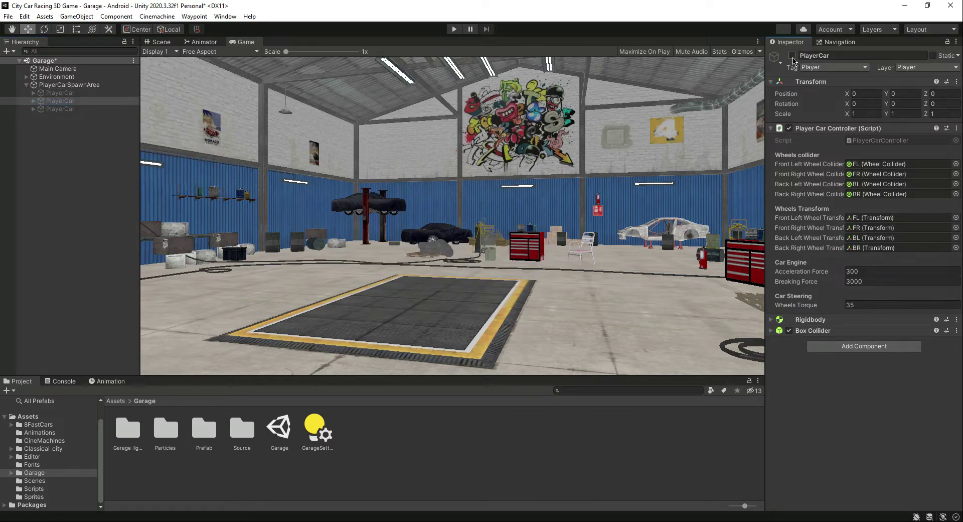
key("Down")
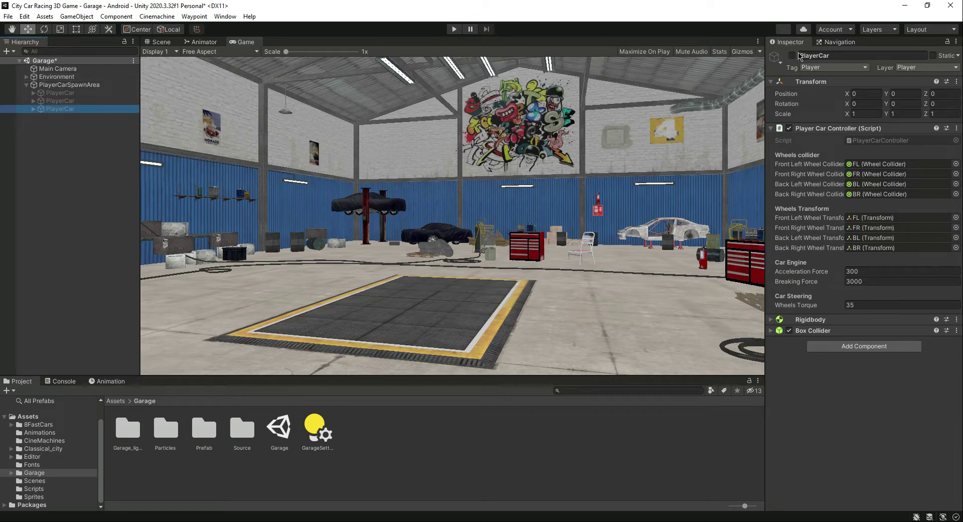
left_click(792, 56)
left_click(793, 56)
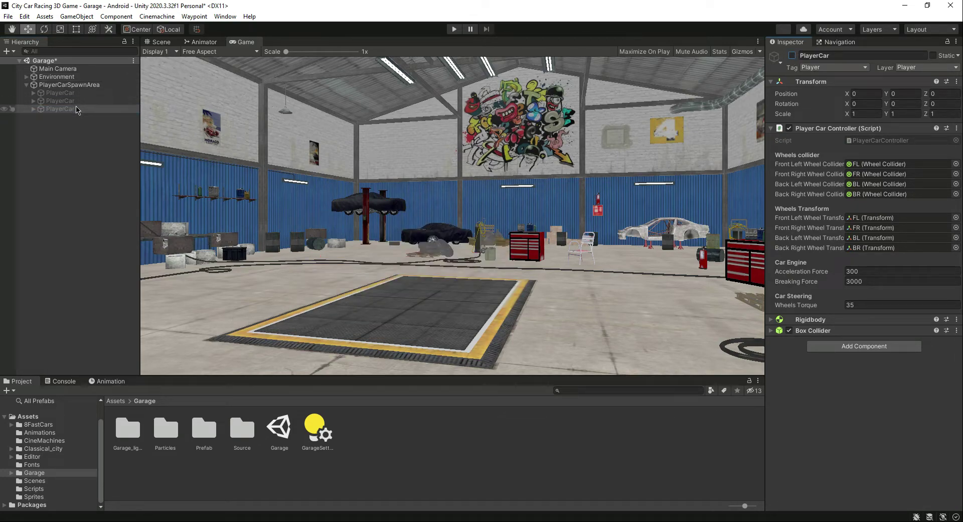
left_click(66, 101)
left_click(63, 93)
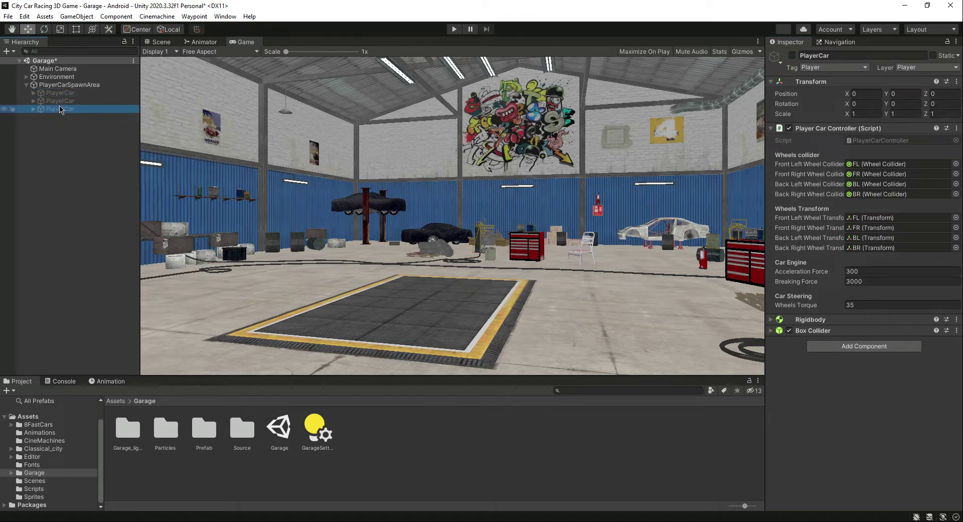
left_click(27, 85)
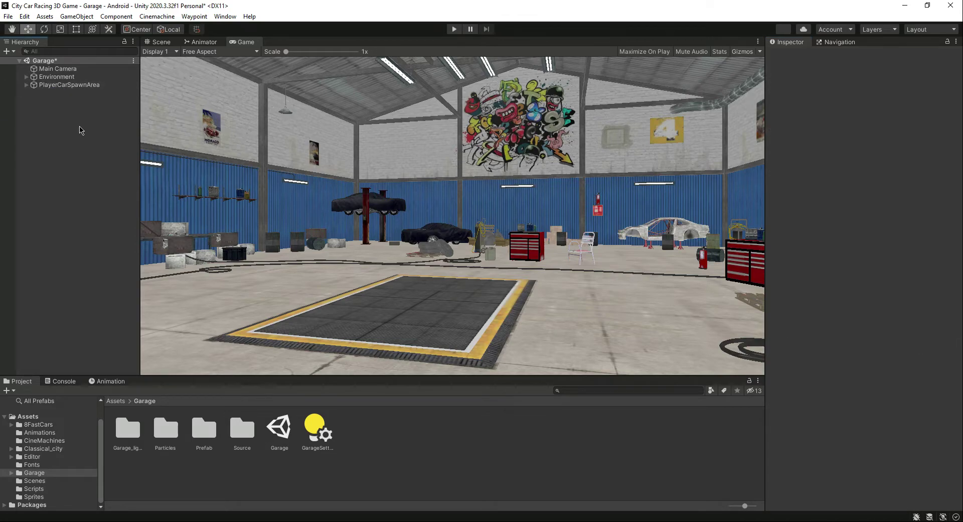
- Activate the first PlayerCar under PlayerCarSpawnArea as a reference for framing the camera
left_click(33, 85)
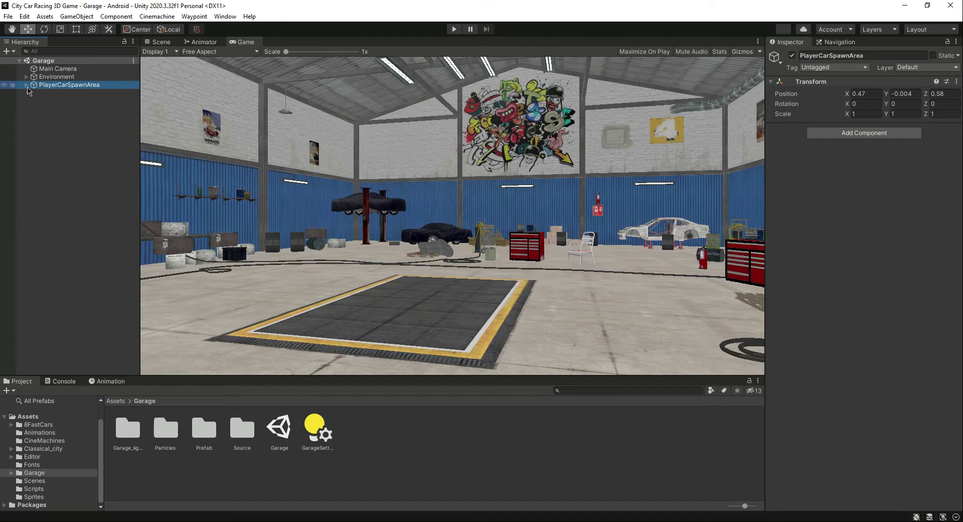
left_click(27, 84)
left_click(44, 94)
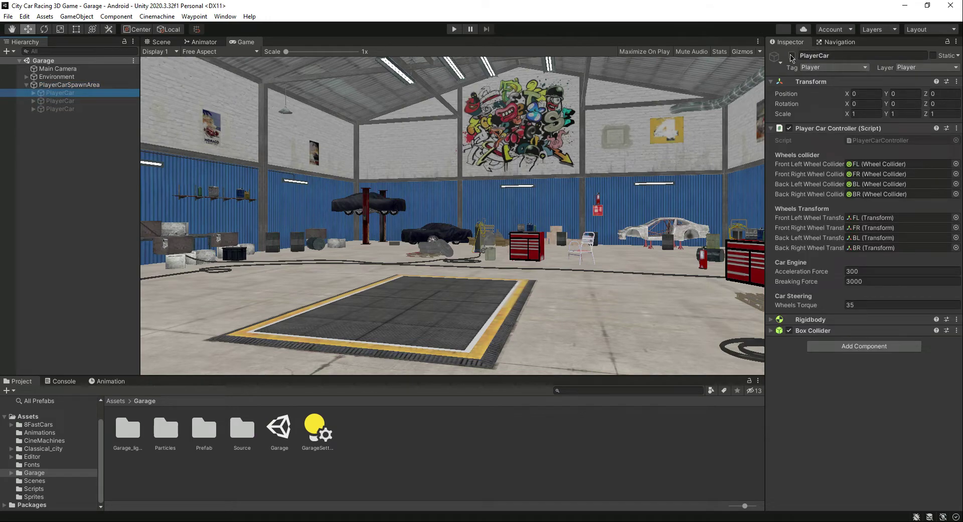
left_click(792, 55)
- Move the Main Camera back and up to about X -1.61, Y 1.303, Z 6.356, save, and check the Game view
left_click(165, 42)
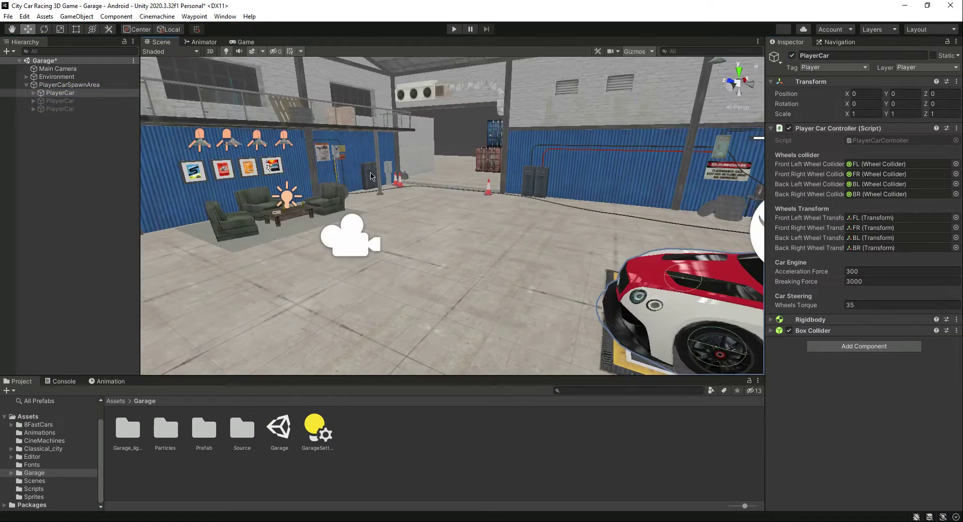
left_click(58, 69)
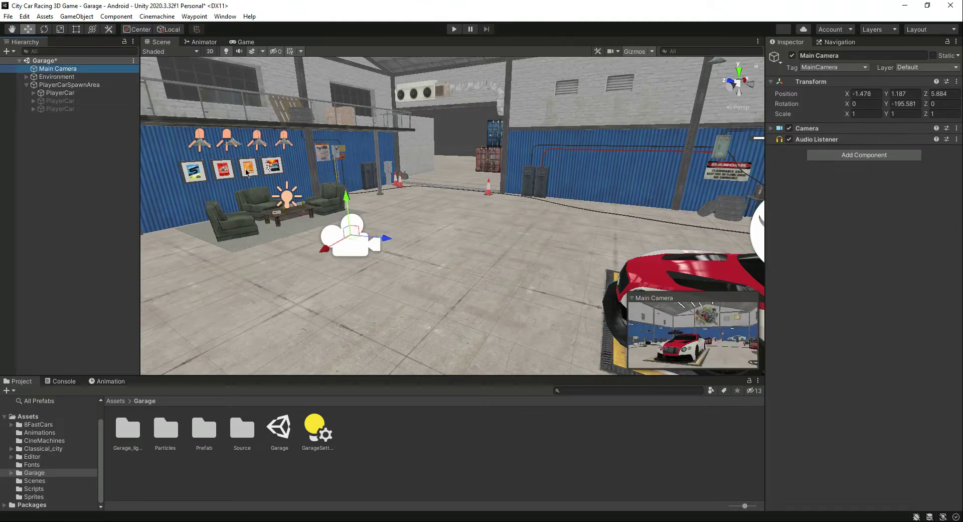
left_click_drag(385, 243, 353, 239)
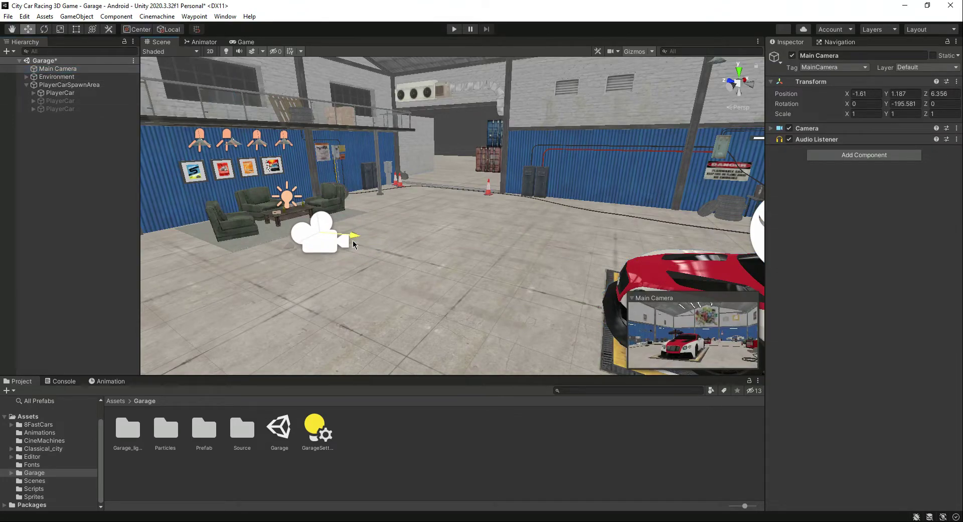
left_click_drag(317, 198, 317, 193)
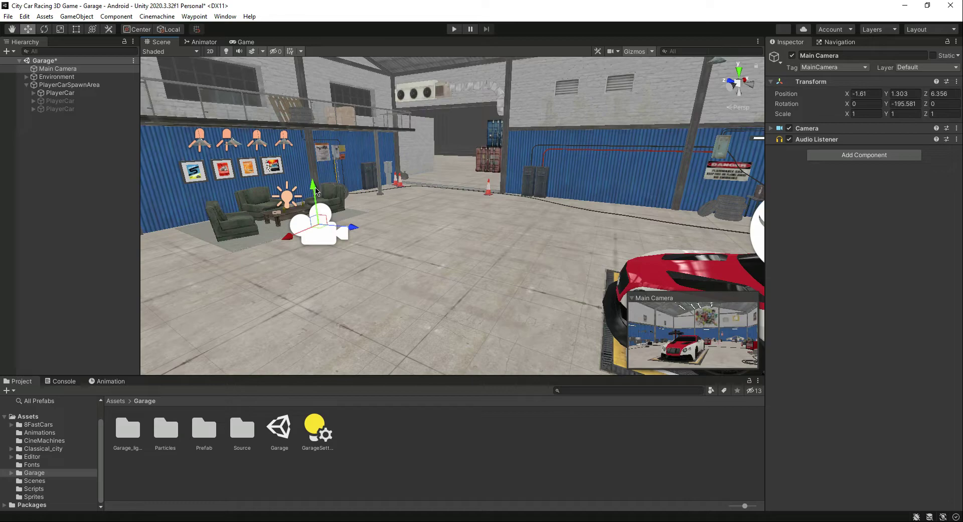
key("ctrl+s")
left_click(246, 42)
left_click(160, 42)
- Deactivate the first PlayerCar, collapse PlayerCarSpawnArea and save the scene
left_click(97, 93)
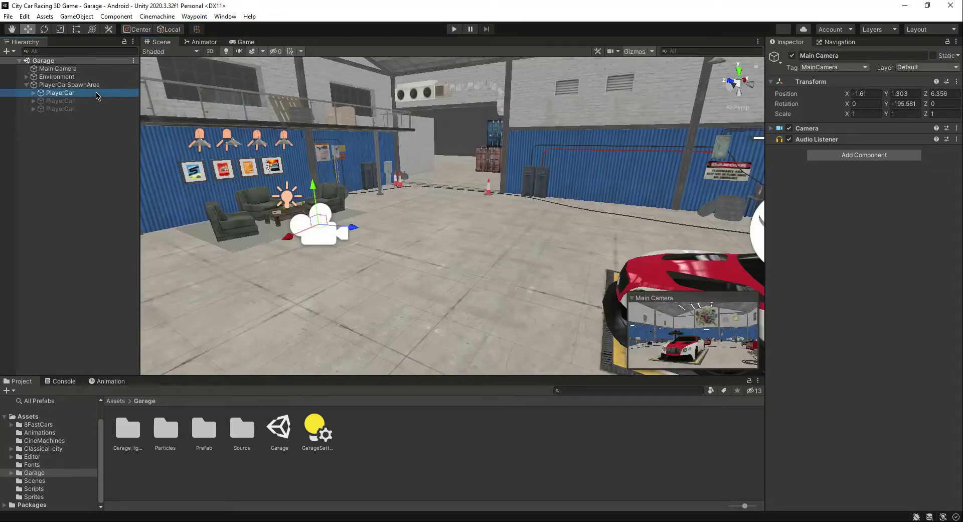
left_click(792, 55)
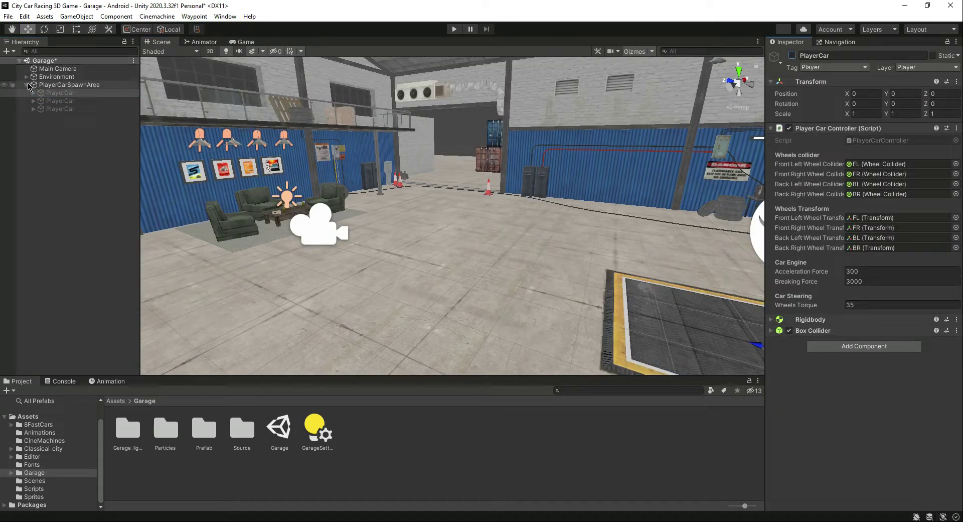
left_click(29, 86)
left_click(59, 175)
key("ctrl+s")
- Create a UI Canvas in the Garage scene and name it SelectionCanvas
right_click(52, 121)
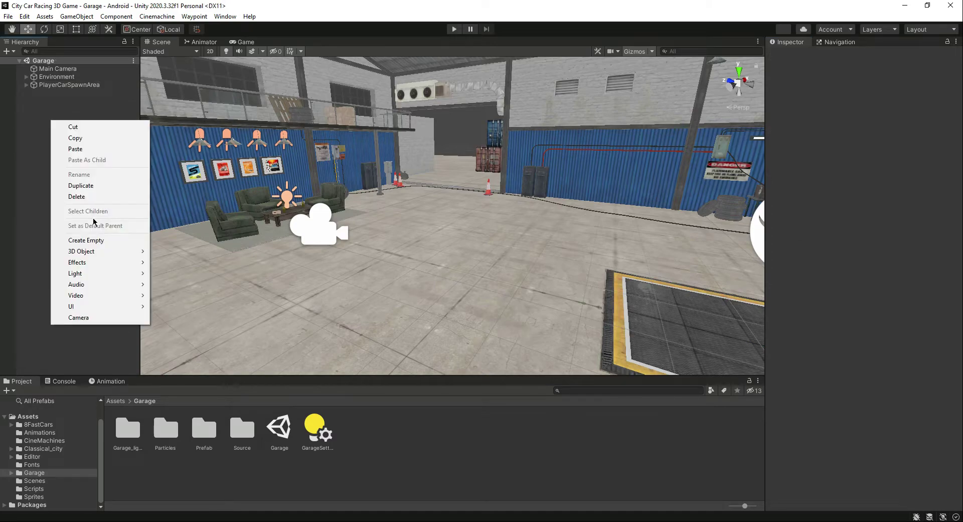
mouse_move(95, 306)
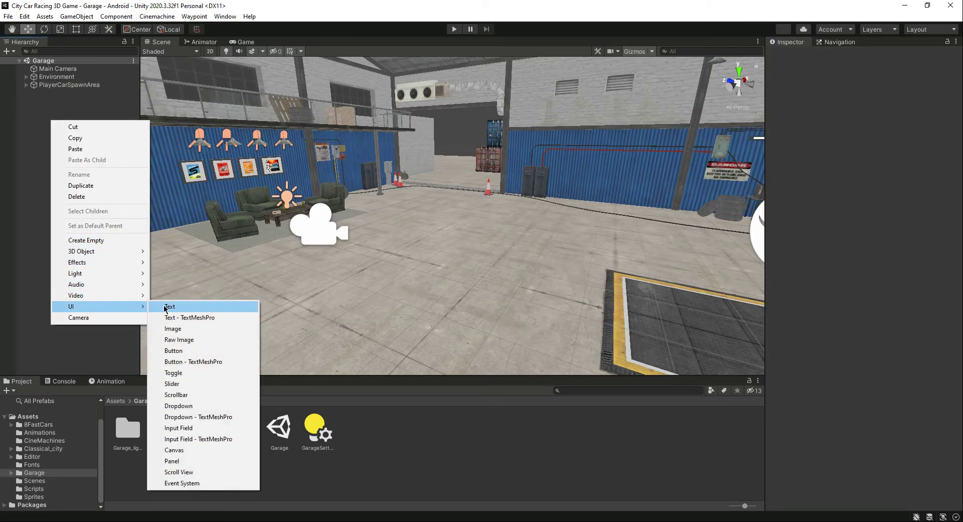
left_click(189, 450)
type("SelectionCanvas")
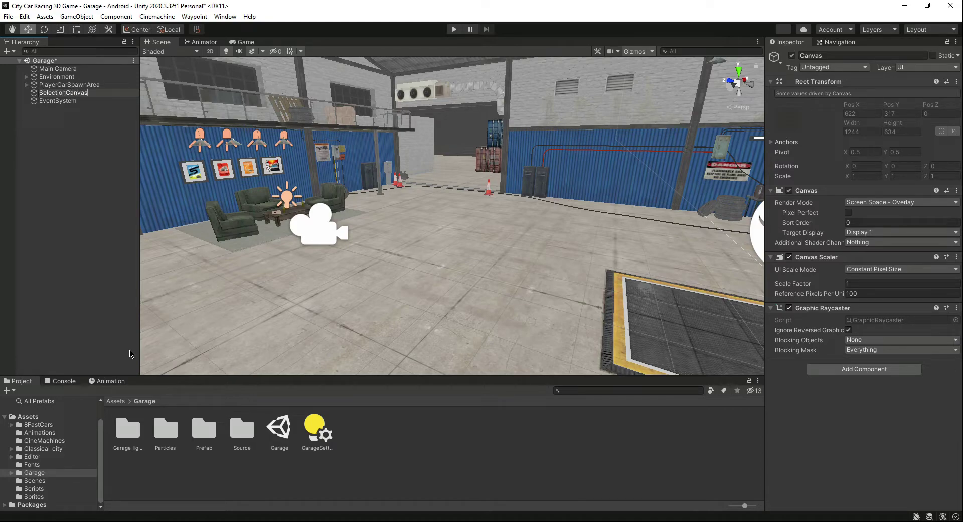
key("Return")
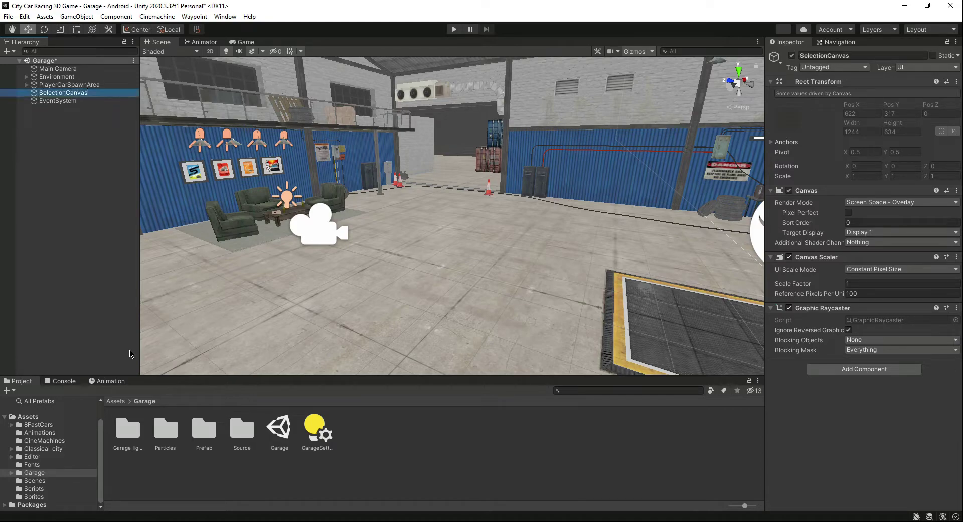
- Add a UI Button under SelectionCanvas and name it Next
right_click(66, 94)
mouse_move(132, 291)
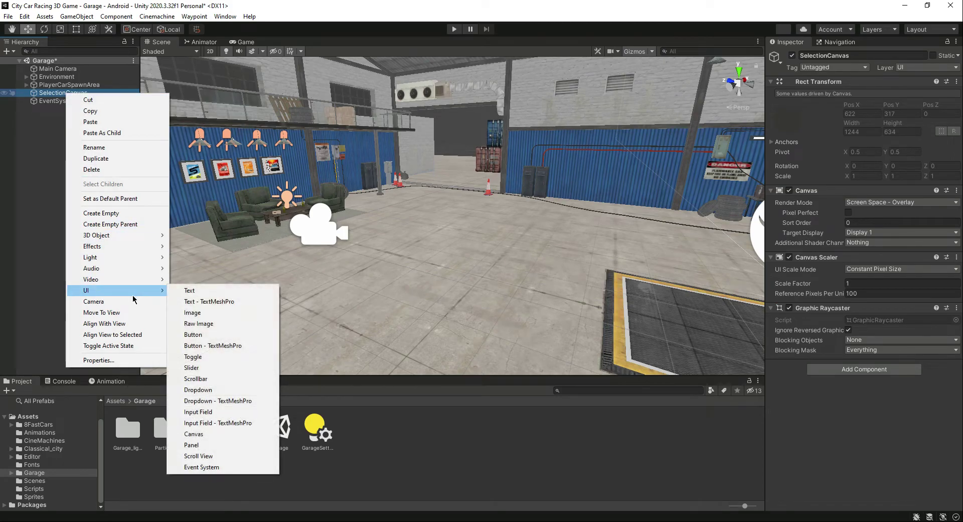
left_click(211, 335)
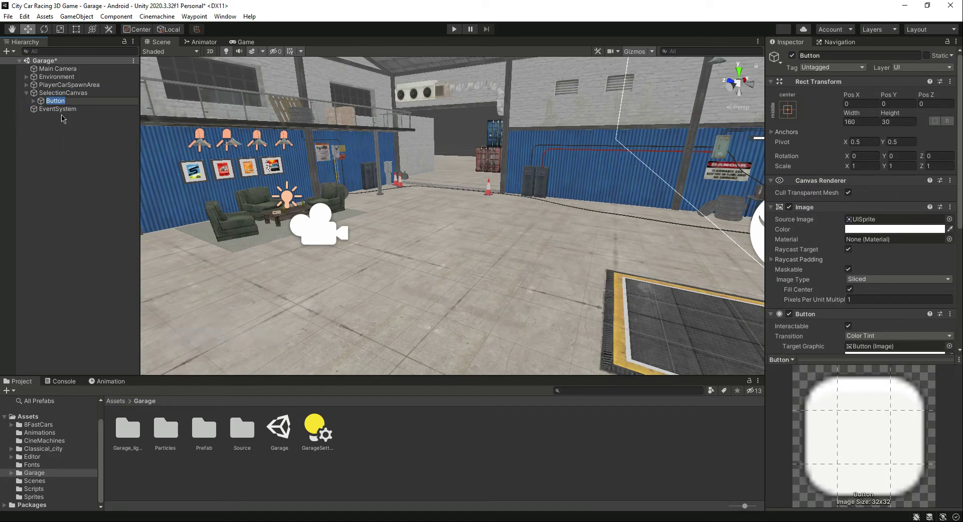
type("Next")
key("Return")
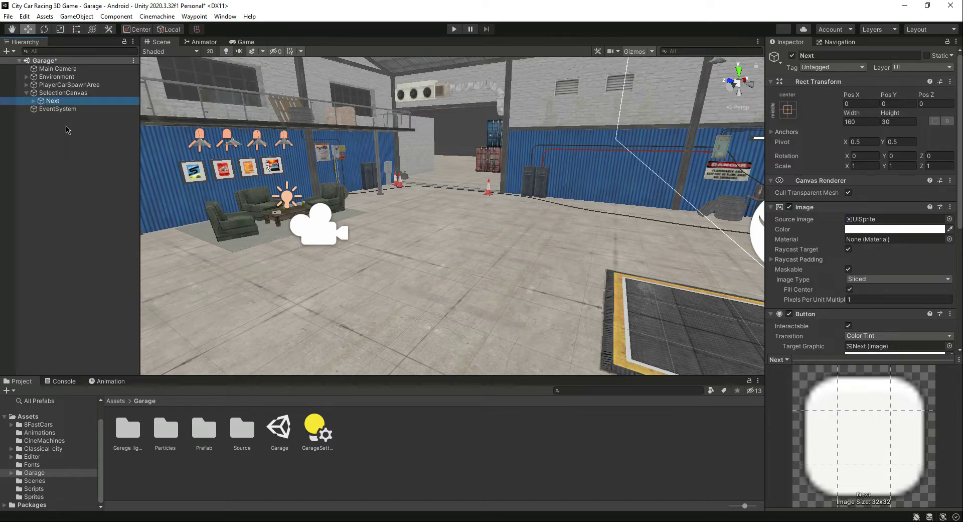
- Delete the Text child object of the Next button
left_click(33, 101)
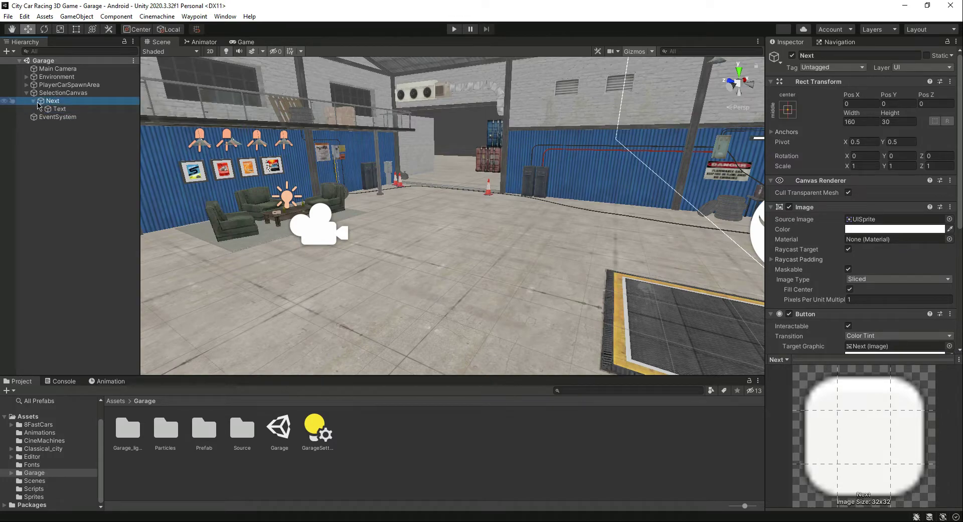
left_click(56, 109)
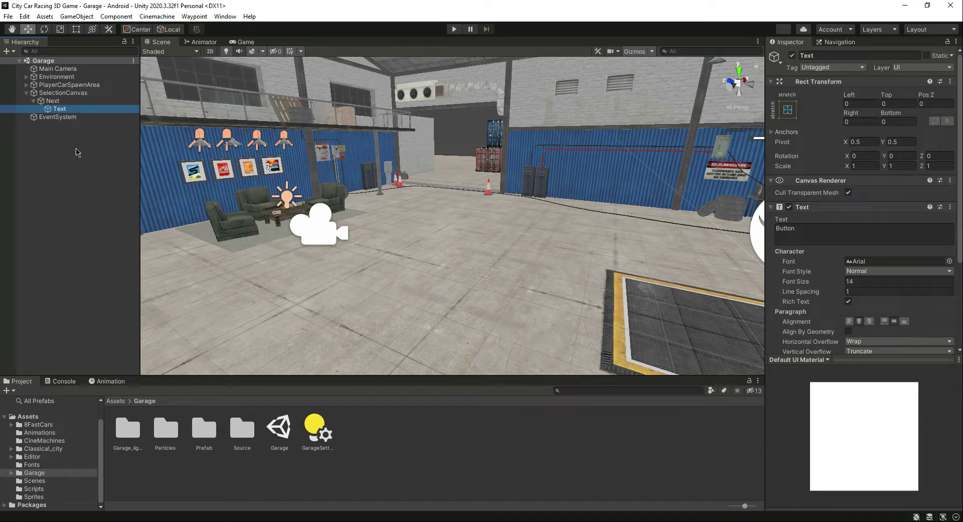
key("Delete")
- Assign the next sprite from the Sprites folder as the Next button's source image and save the scene
left_click(52, 101)
scroll(889, 236, "down", 3)
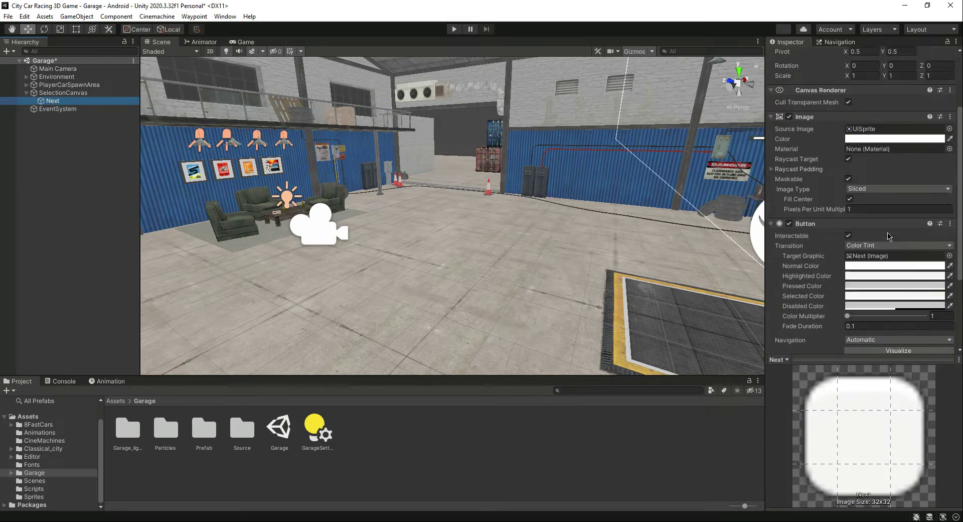
scroll(889, 236, "down", 2)
scroll(860, 256, "up", 5)
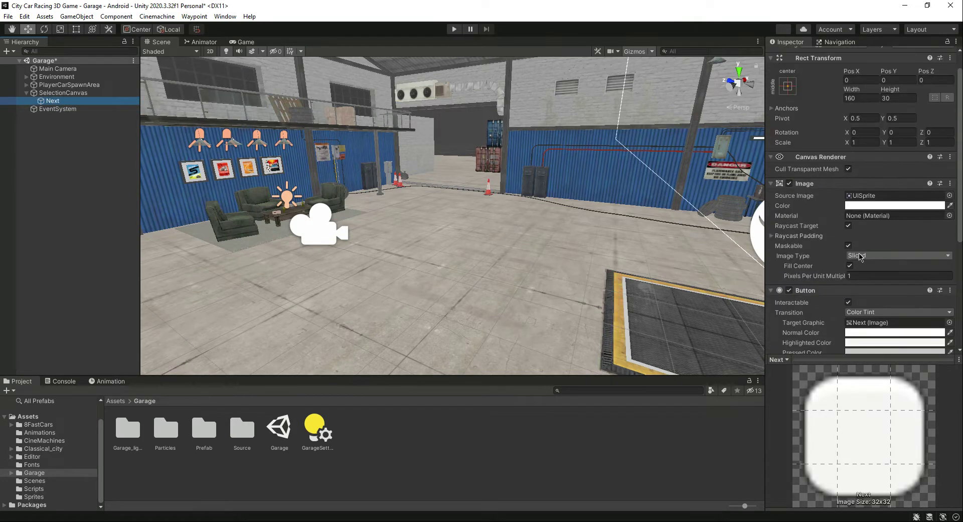
left_click(41, 499)
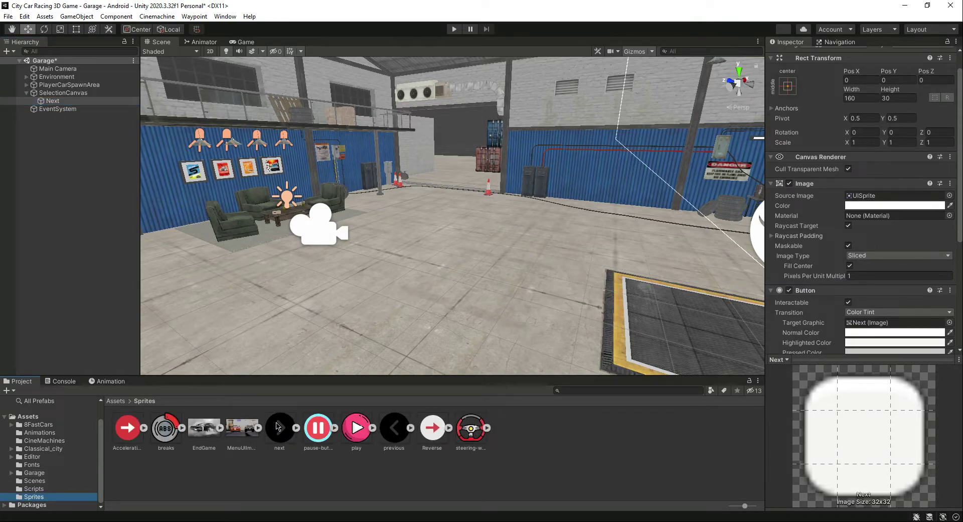
left_click_drag(280, 432, 867, 195)
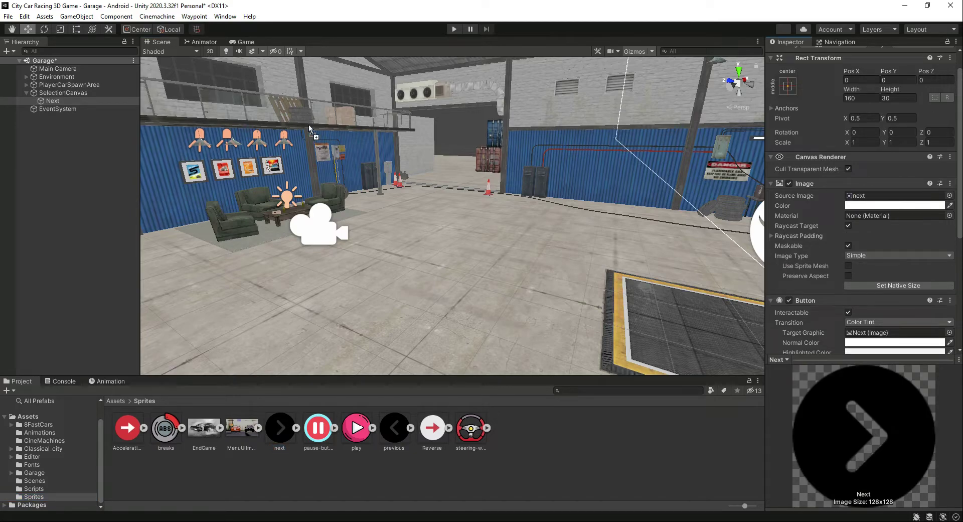
key("ctrl+s")
- Set the Next button's image to its native size, save, and check it in the maximized Game view
left_click(244, 42)
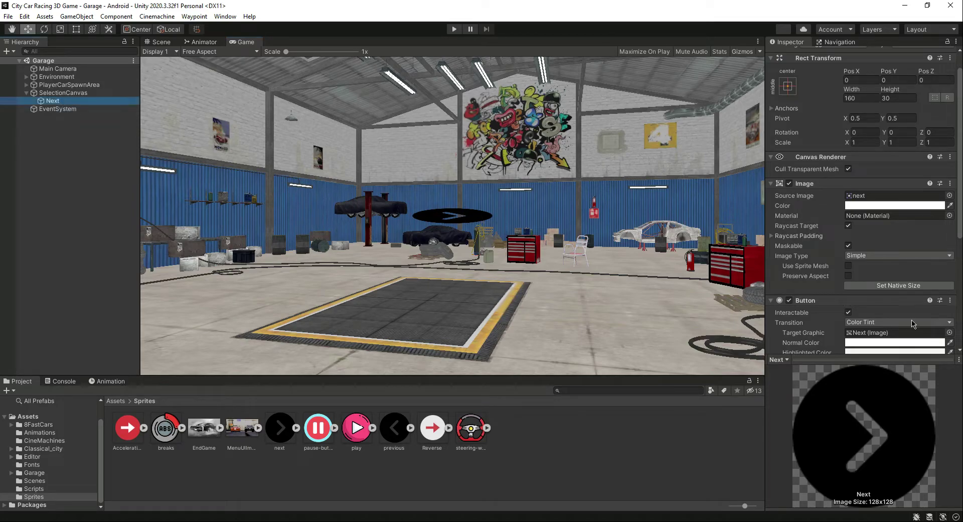
left_click(892, 286)
key("ctrl+s")
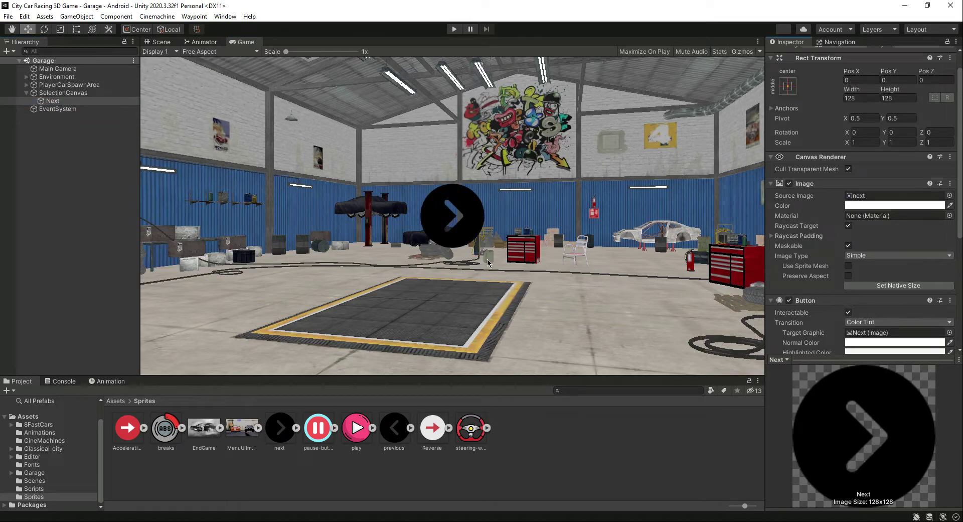
left_click(759, 42)
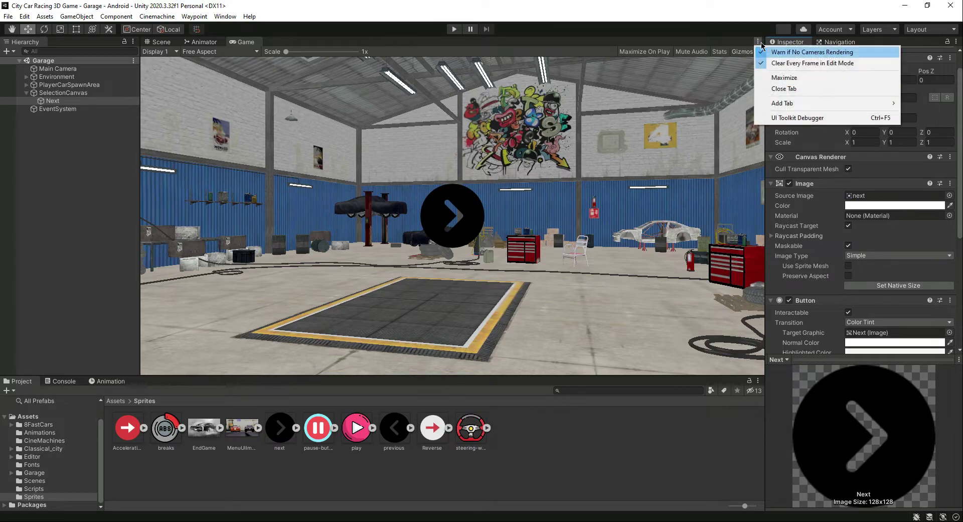
left_click(785, 77)
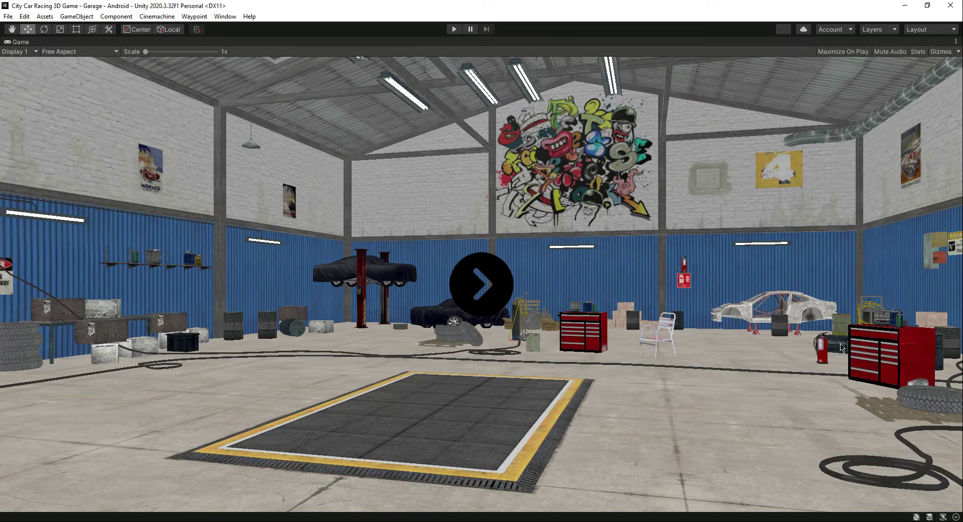
left_click(956, 42)
left_click(833, 79)
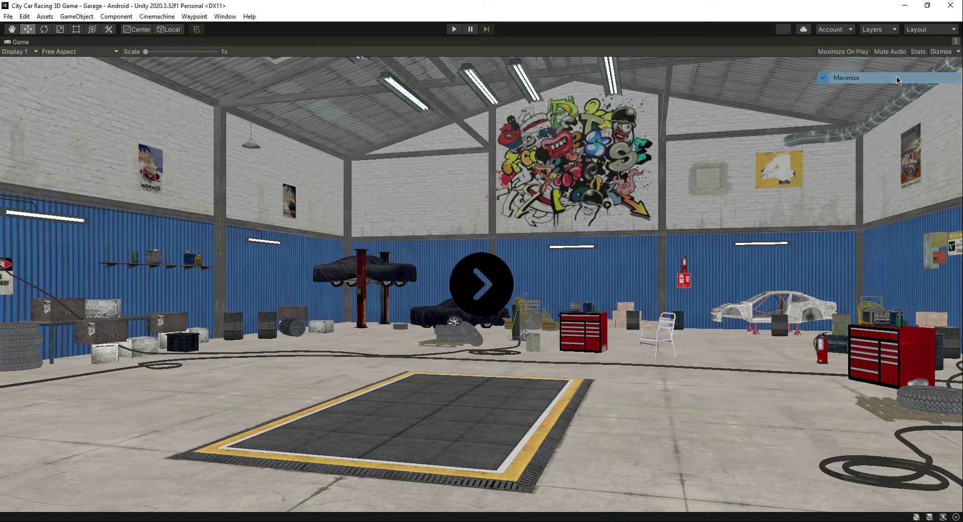
- Anchor and position the Next button at the canvas's middle right, save, and check it in the maximized Game view
left_click(61, 103)
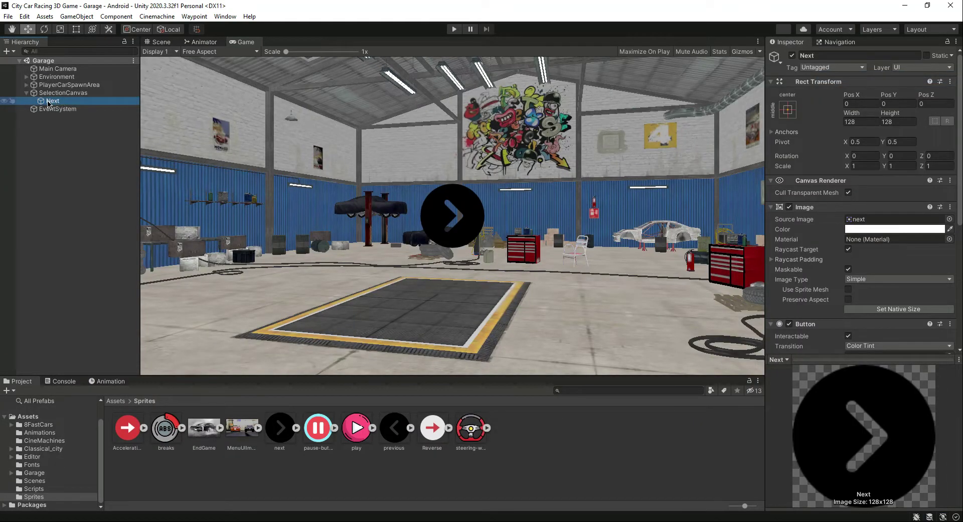
left_click(788, 112)
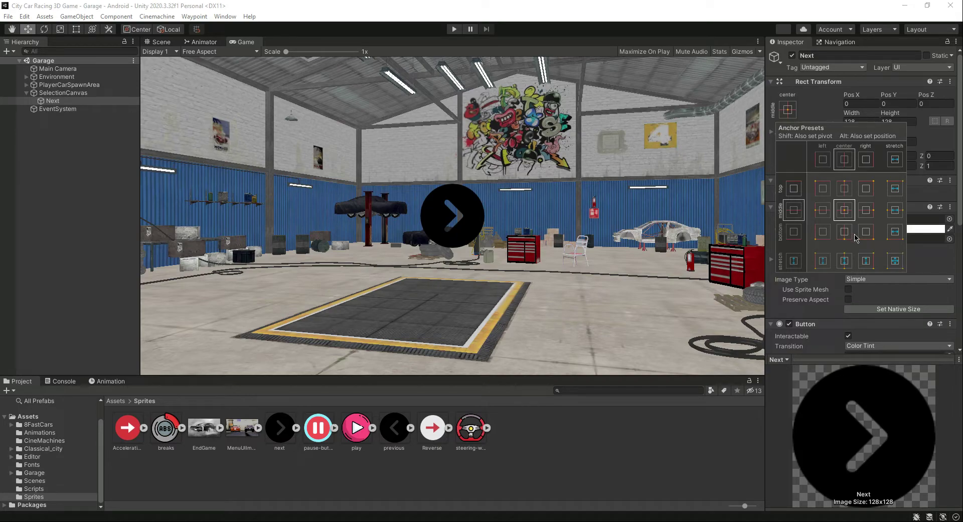
key("alt")
left_click(868, 211, "alt")
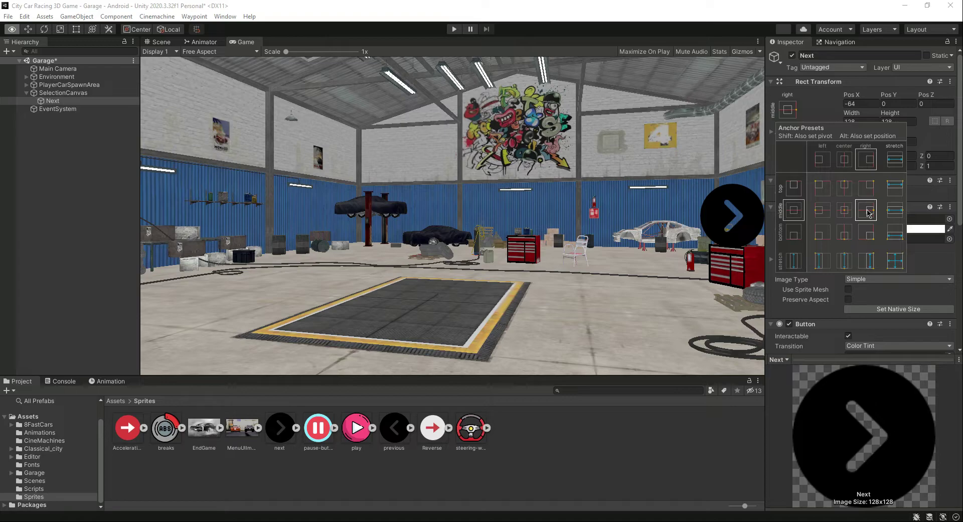
left_click(398, 4)
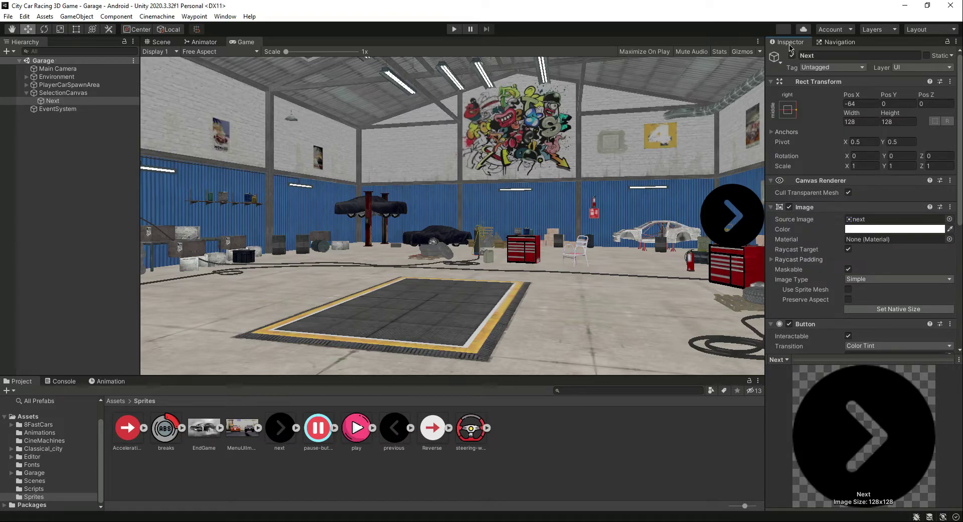
left_click(758, 42)
left_click(786, 76)
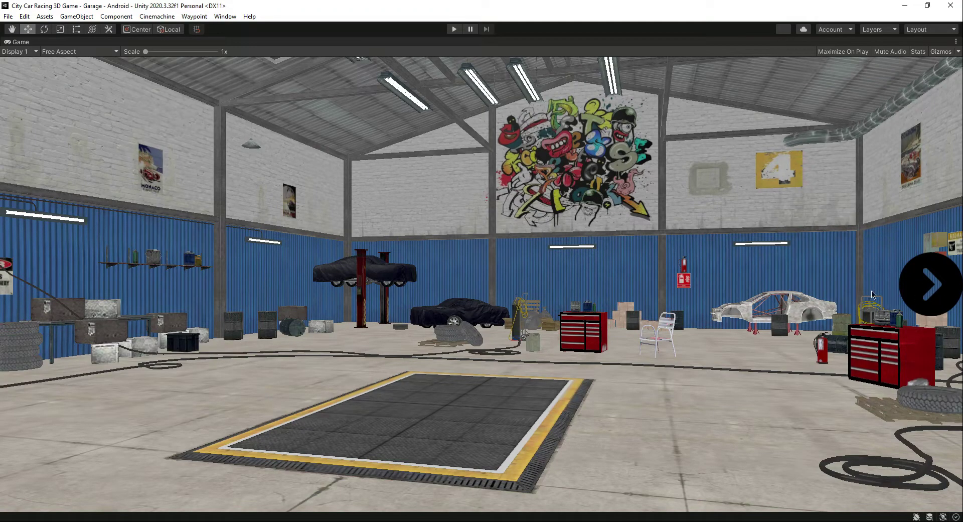
left_click(956, 42)
left_click(843, 77)
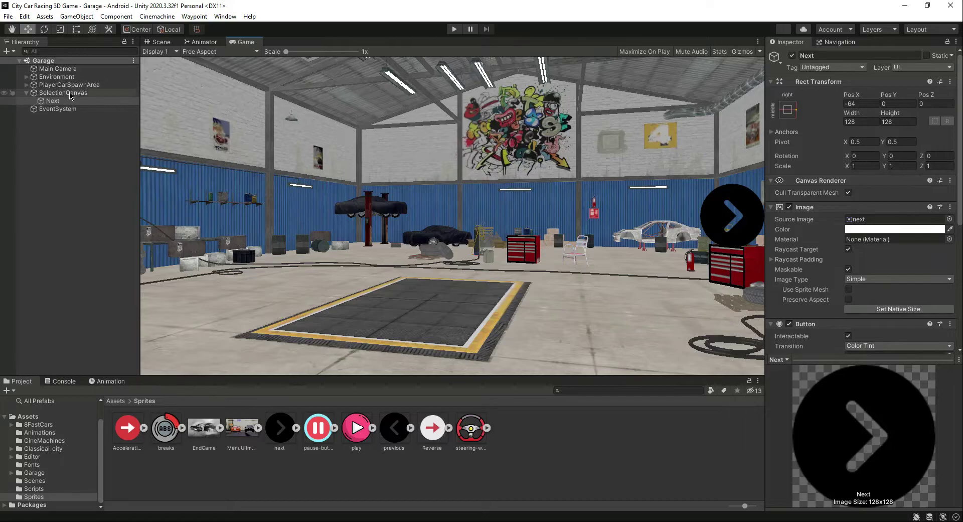
- In the 2D Scene view, move the Next button inward to about Pos X -108.5, save, and check the maximized Game view
left_click(161, 44)
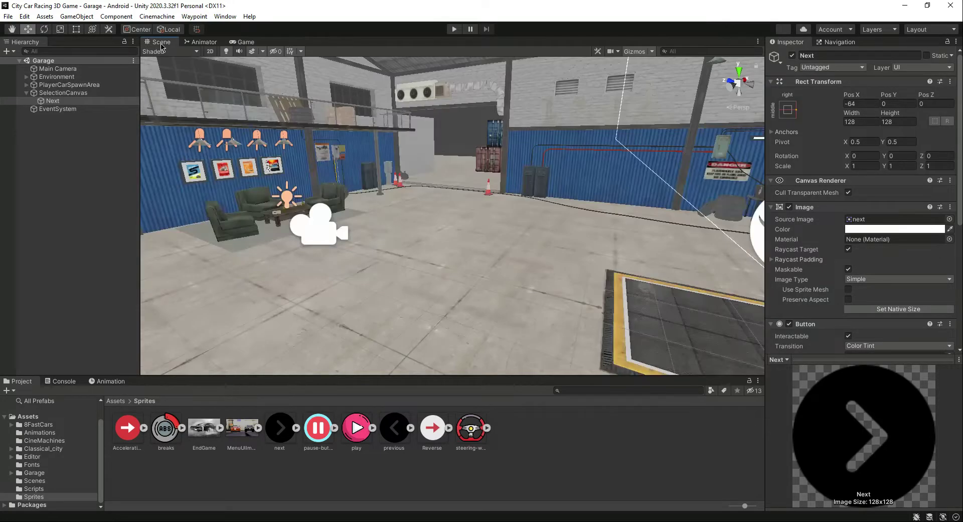
left_click(211, 52)
double_click(65, 103)
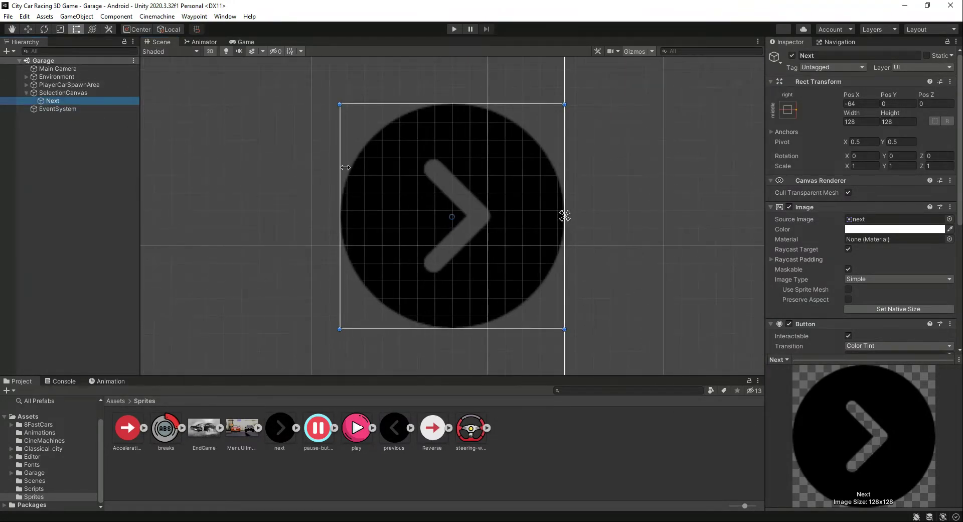
key("w")
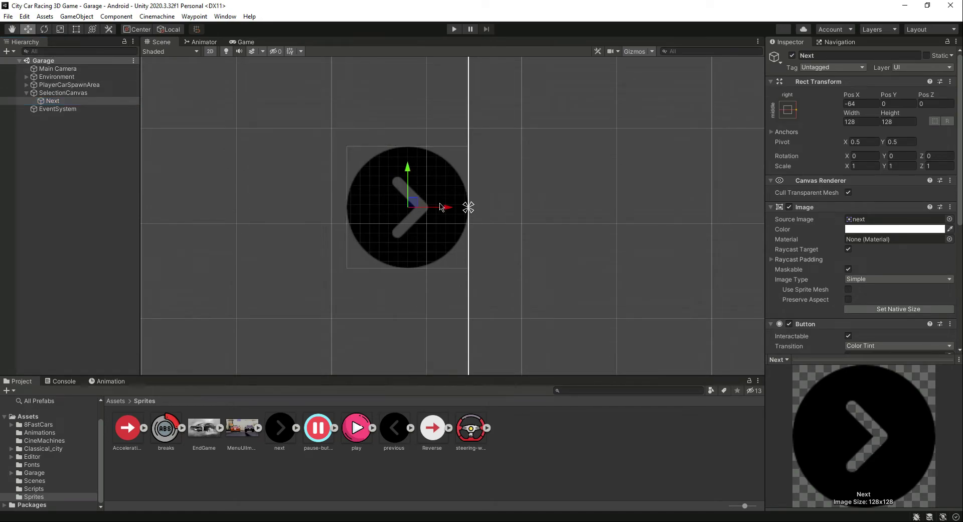
left_click_drag(445, 209, 406, 213)
key("ctrl+s")
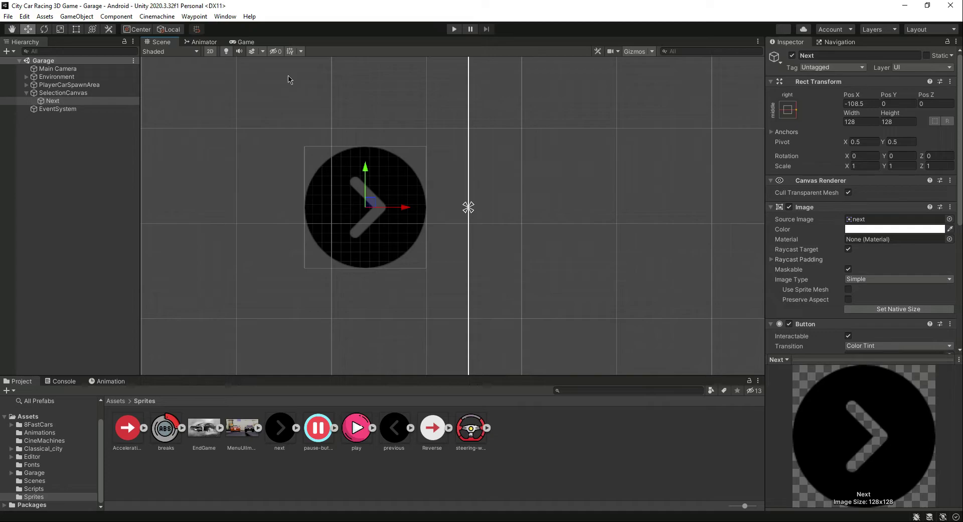
left_click(243, 42)
left_click(758, 42)
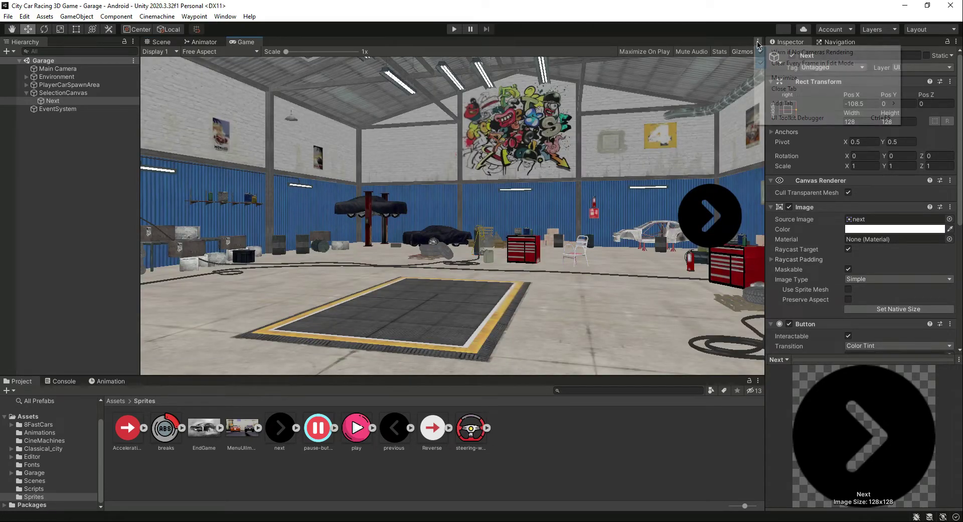
left_click(785, 75)
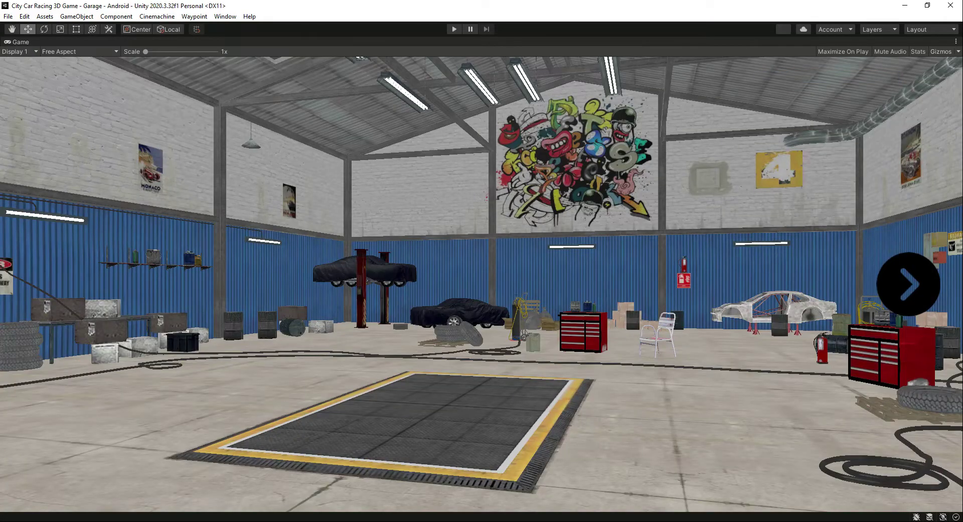
left_click(956, 42)
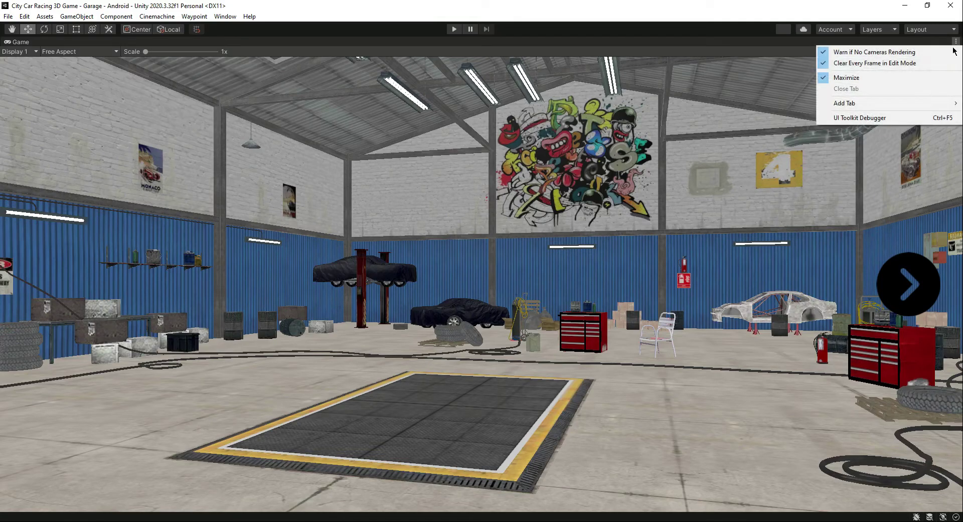
left_click(908, 79)
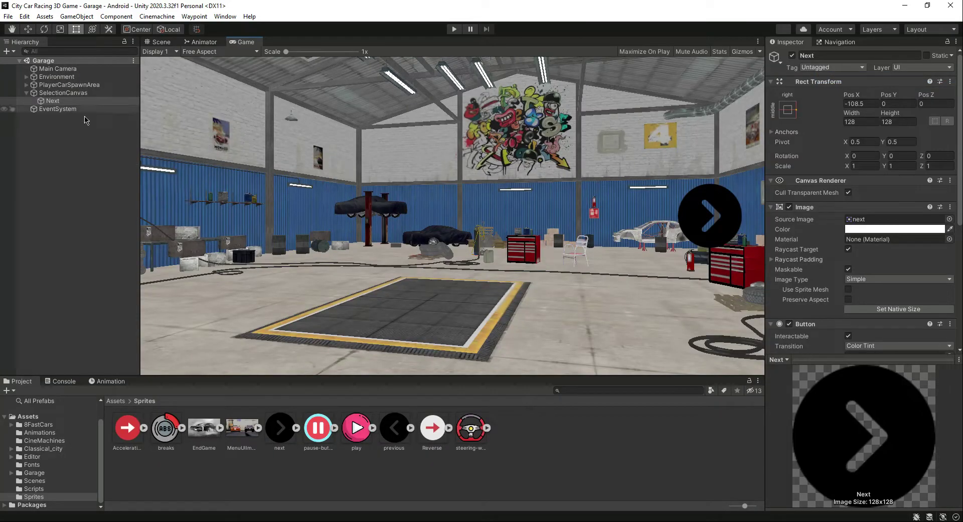